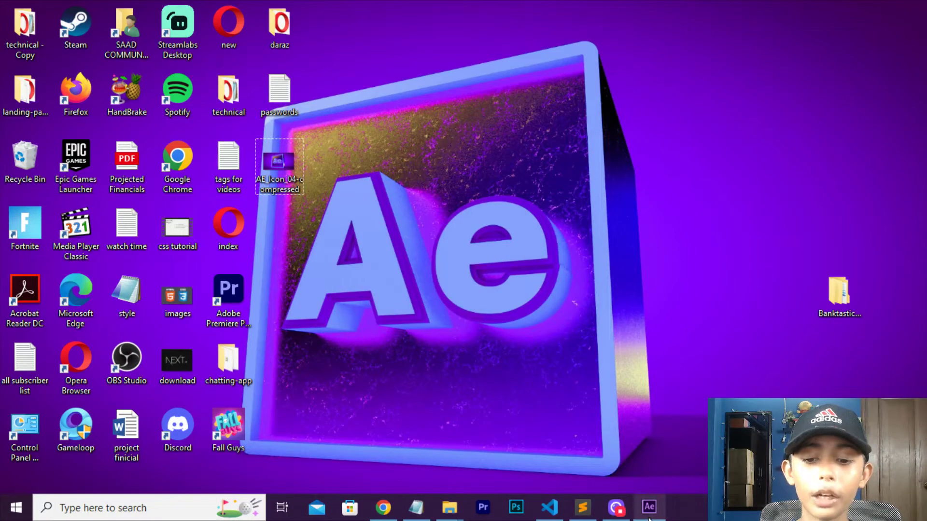
- Dismiss the disk-cache warning and open settings for new Comp 1 (HDTV 1080 29.97, 1920×1080, 30 s)
left_click(649, 518)
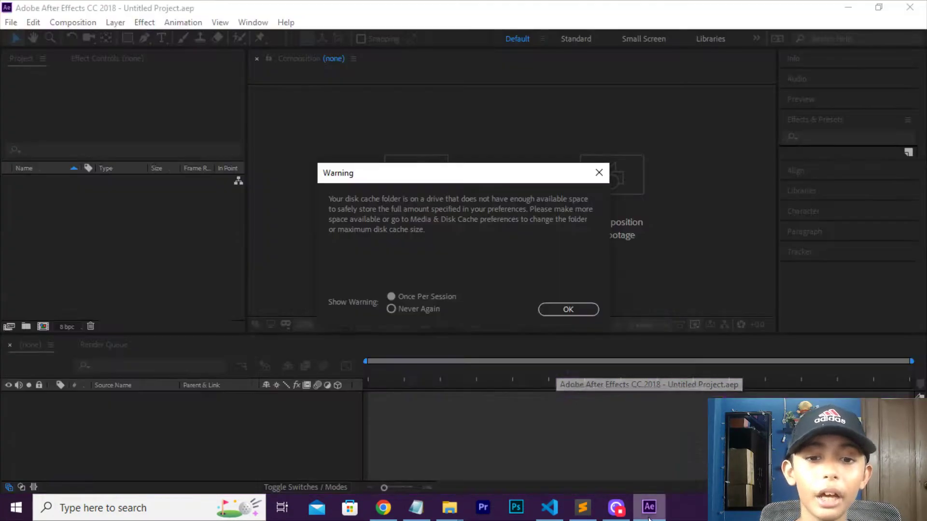
left_click(570, 308)
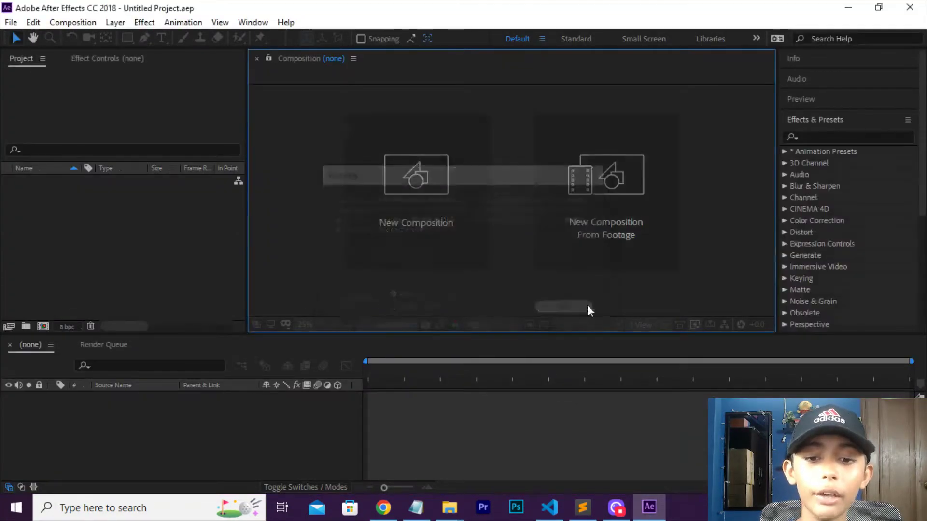
left_click(434, 221)
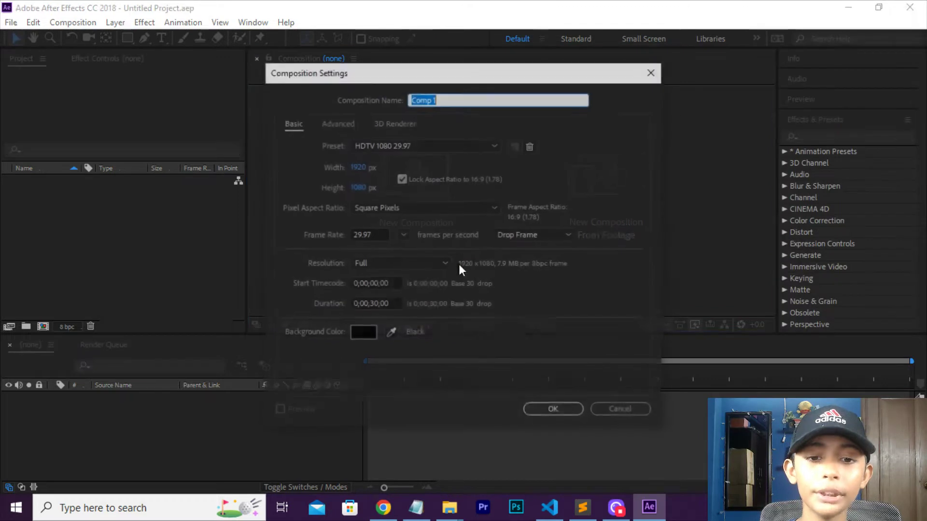
left_click(617, 409)
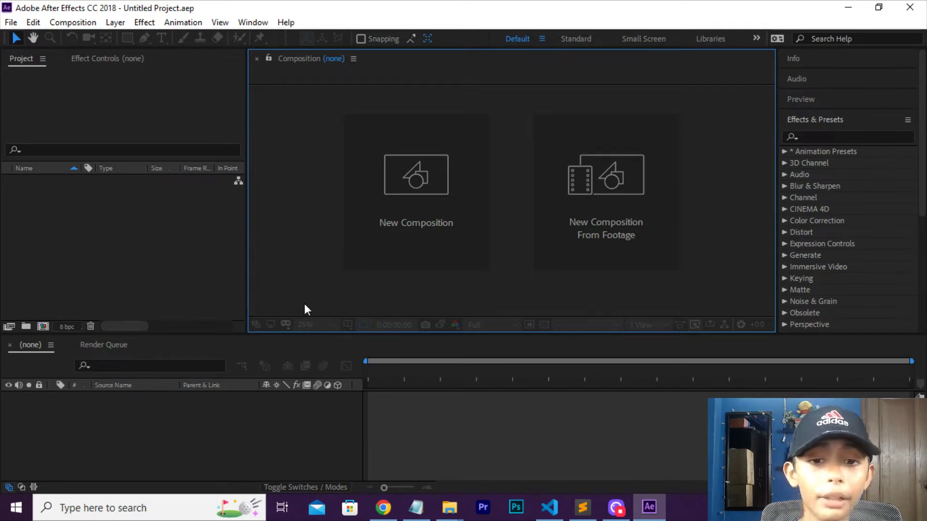
left_click(431, 187)
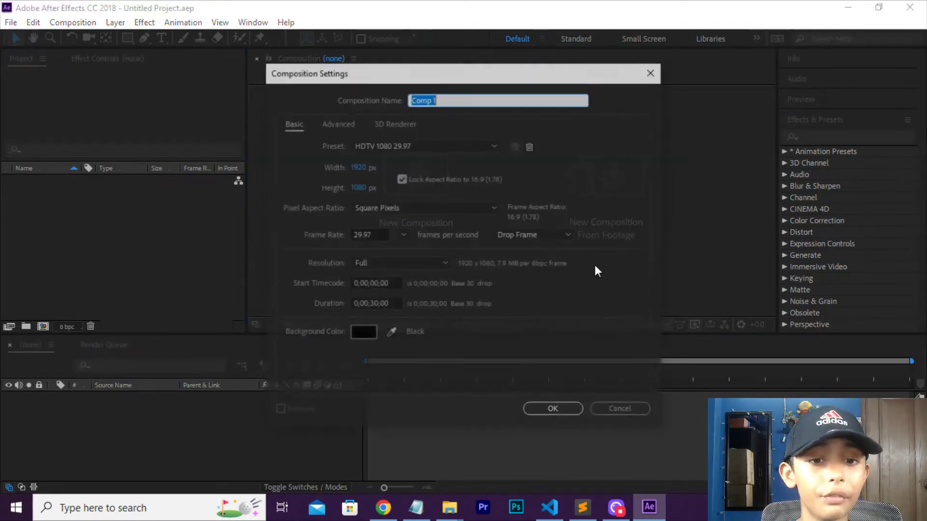
left_click(635, 411)
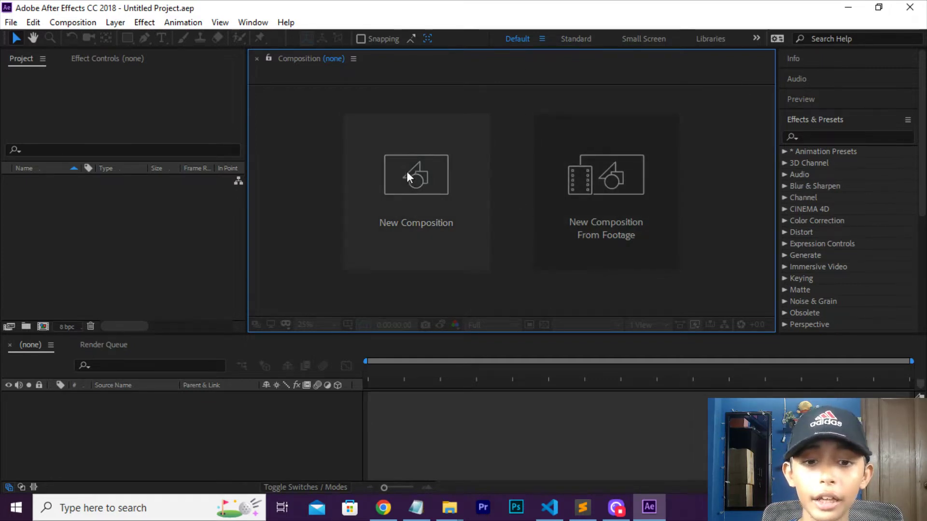
left_click(407, 171)
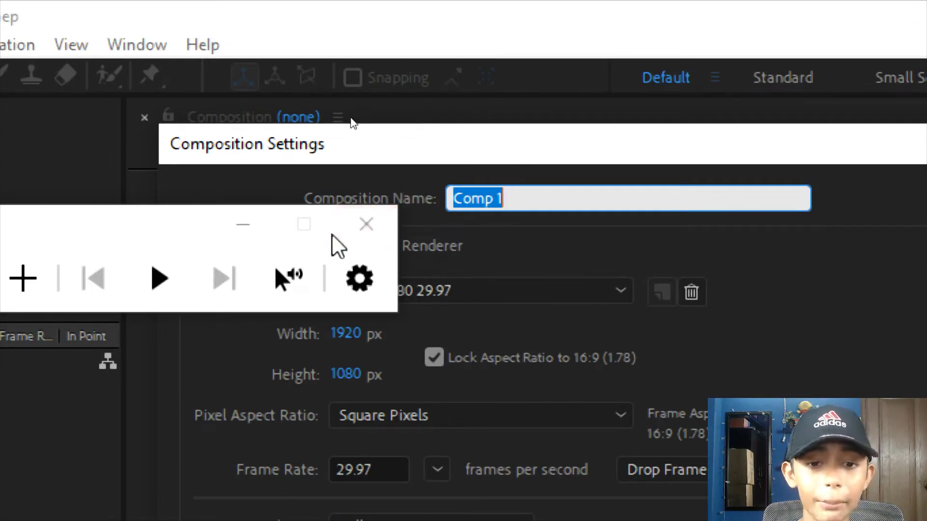
left_click(349, 234)
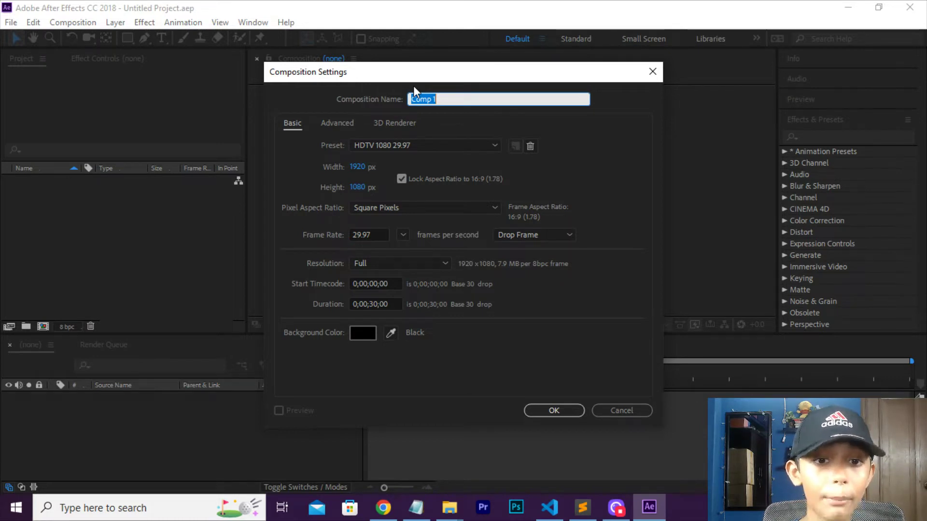
- Replace the name 'Comp 1' with 'After Effect' and browse presets, keeping HDTV 1080 29.97
key("BackSpace")
type("After Effect")
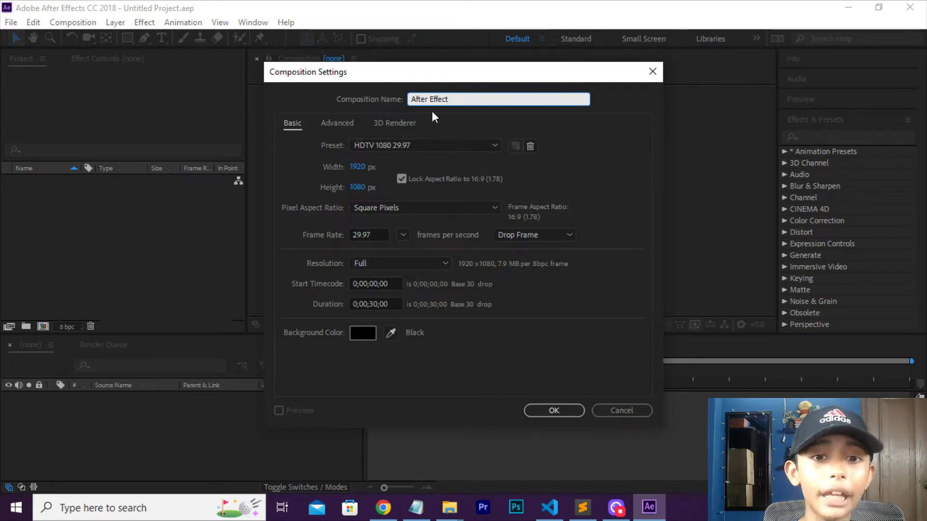
left_click(421, 147)
left_click(447, 141)
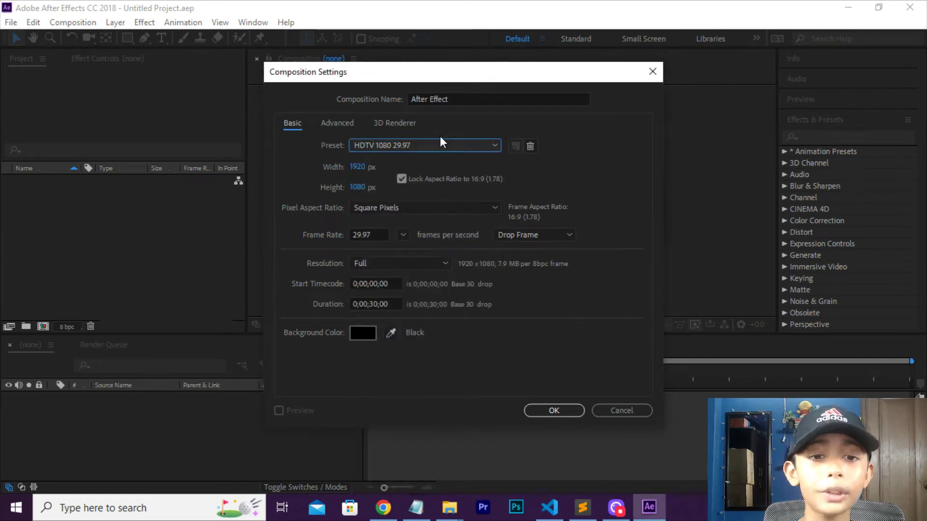
left_click(419, 149)
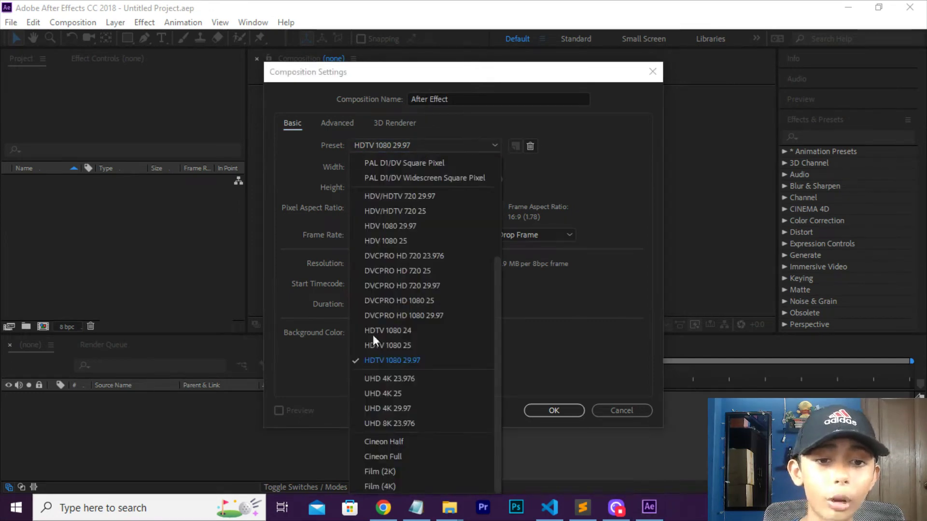
scroll(373, 335, "up", 3)
left_click(315, 300)
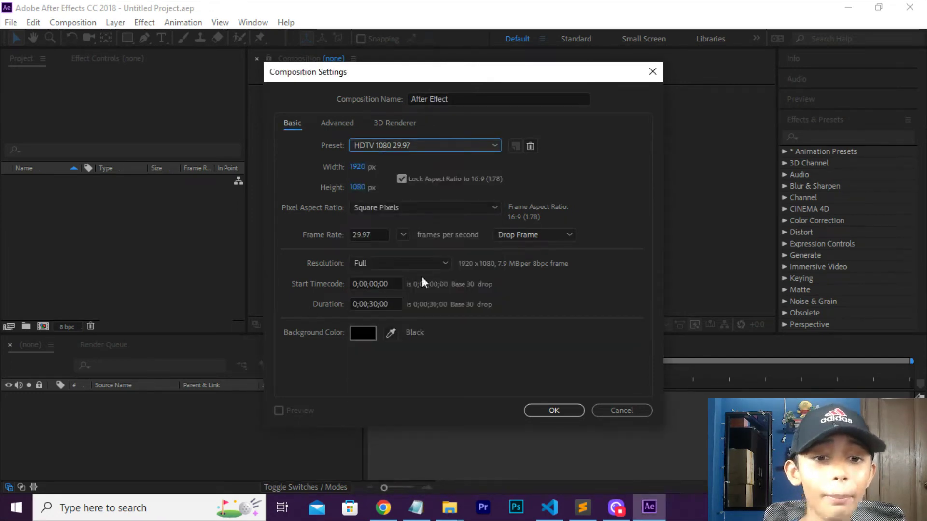
left_click(408, 146)
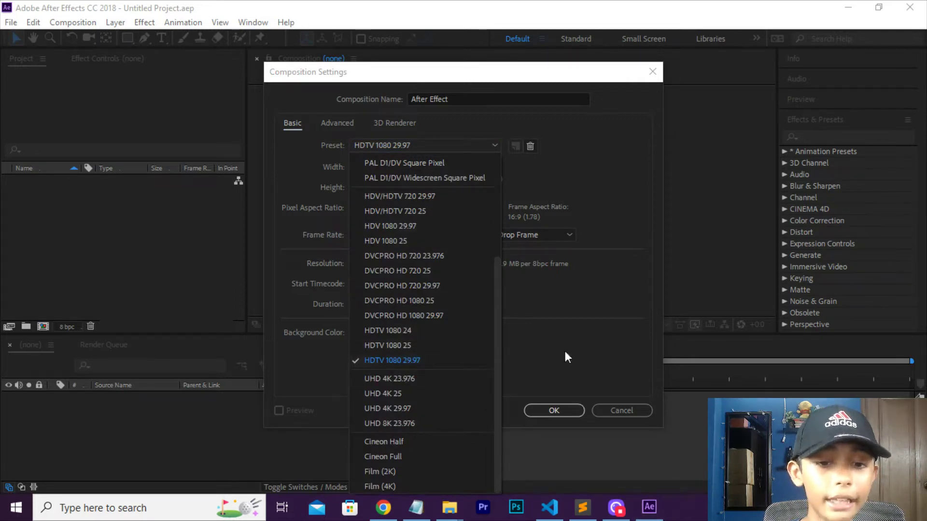
left_click(550, 344)
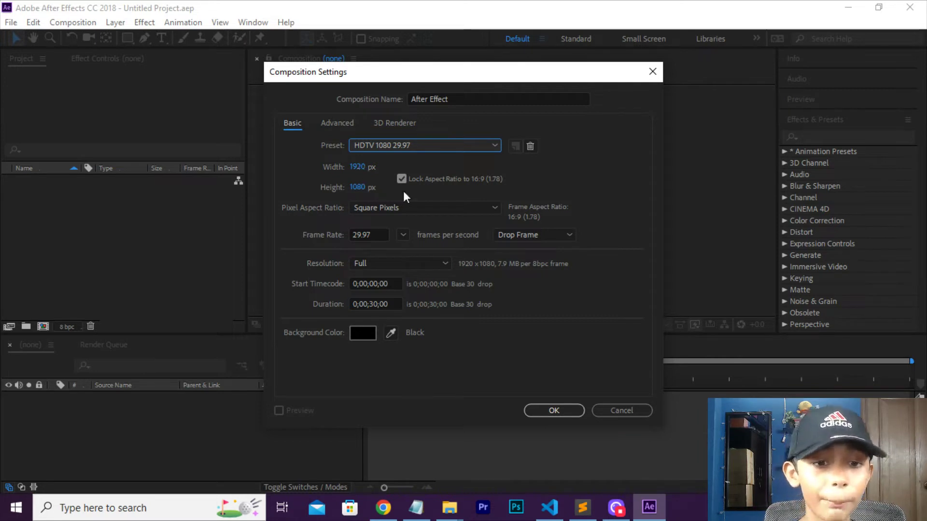
- Review the Advanced and 3D Renderer tabs and Pixel Aspect Ratio, keeping Square Pixels
left_click(336, 122)
left_click(393, 124)
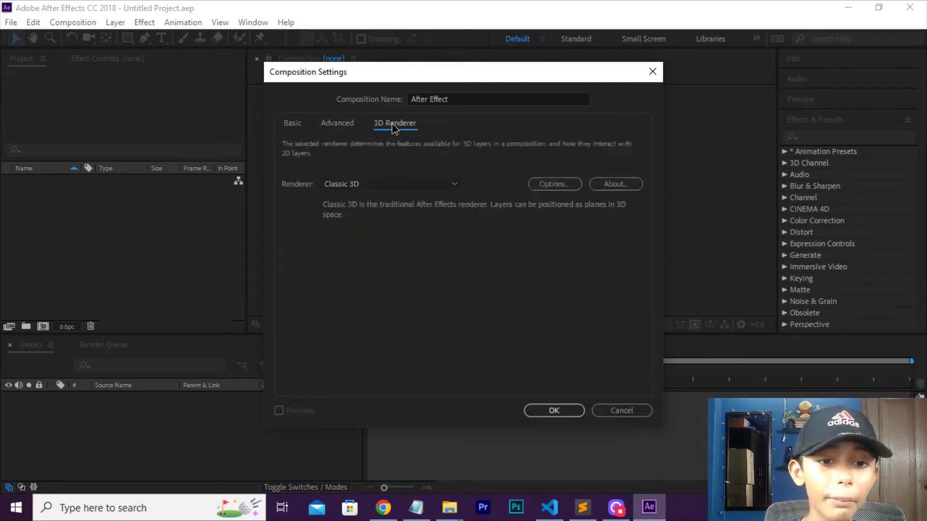
left_click(290, 122)
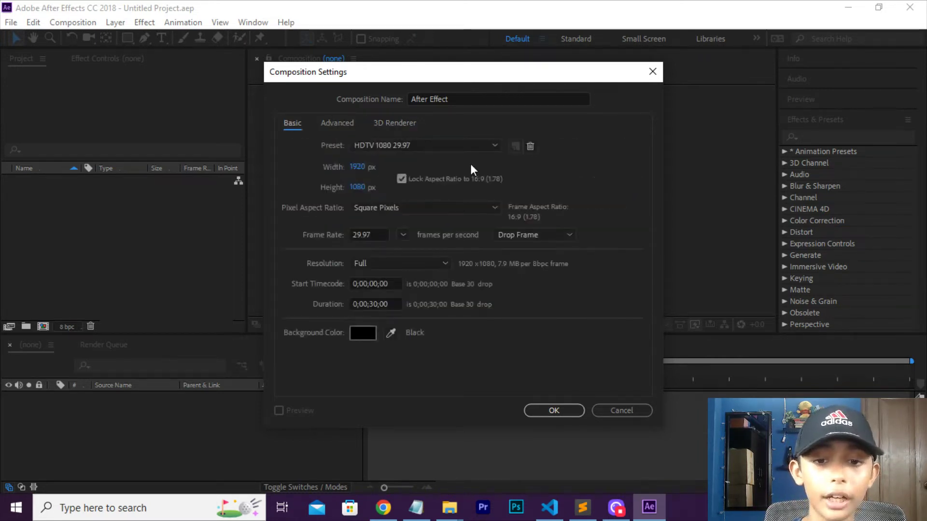
left_click(537, 236)
left_click(538, 241)
left_click(402, 208)
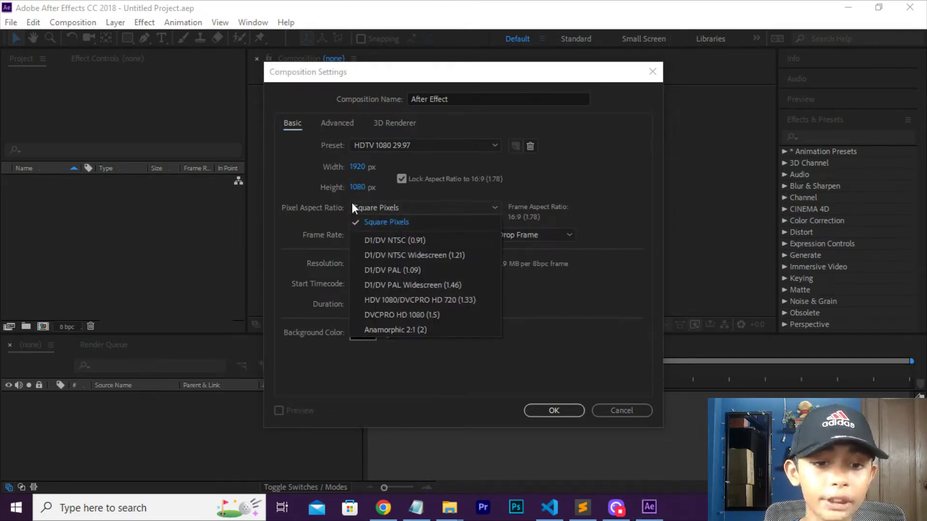
left_click(543, 314)
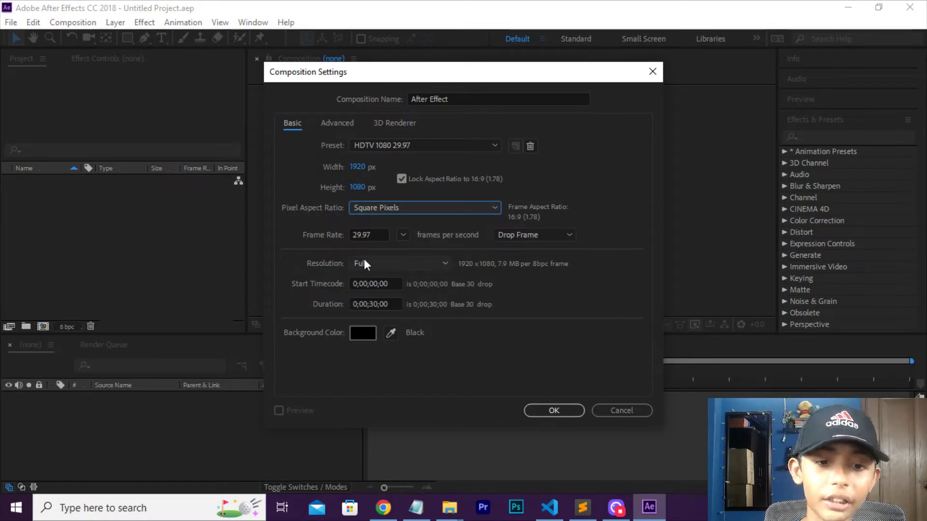
- Try other composition widths, ending on a trial width of 1990
left_click_drag(358, 166, 309, 167)
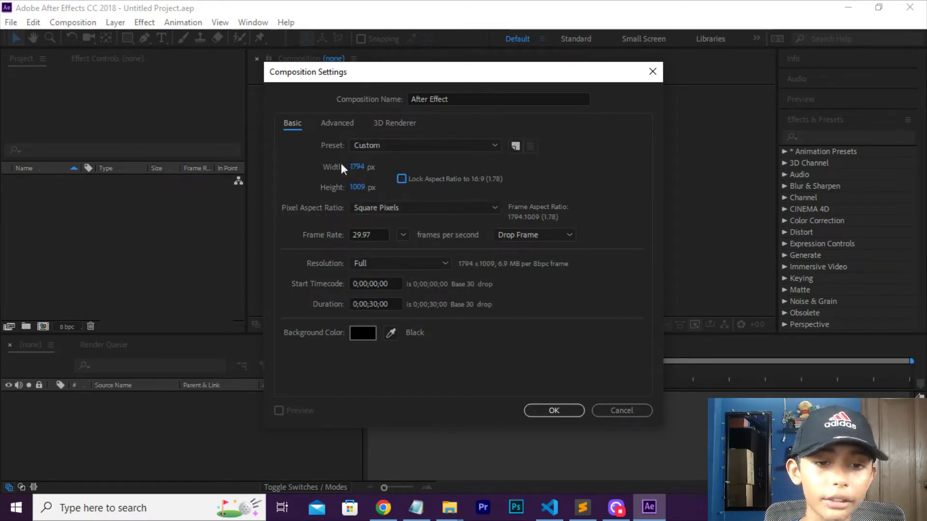
left_click(359, 167)
key("BackSpace")
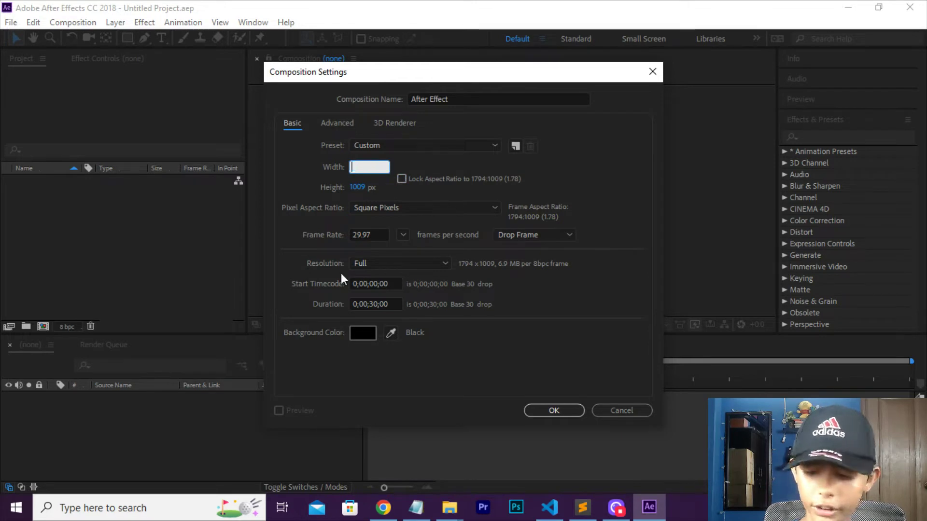
type("1990")
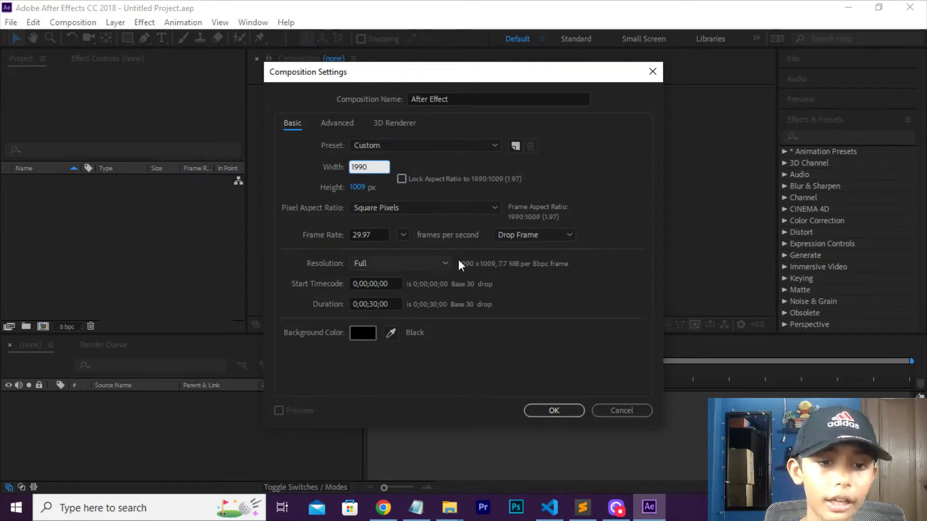
left_click(374, 195)
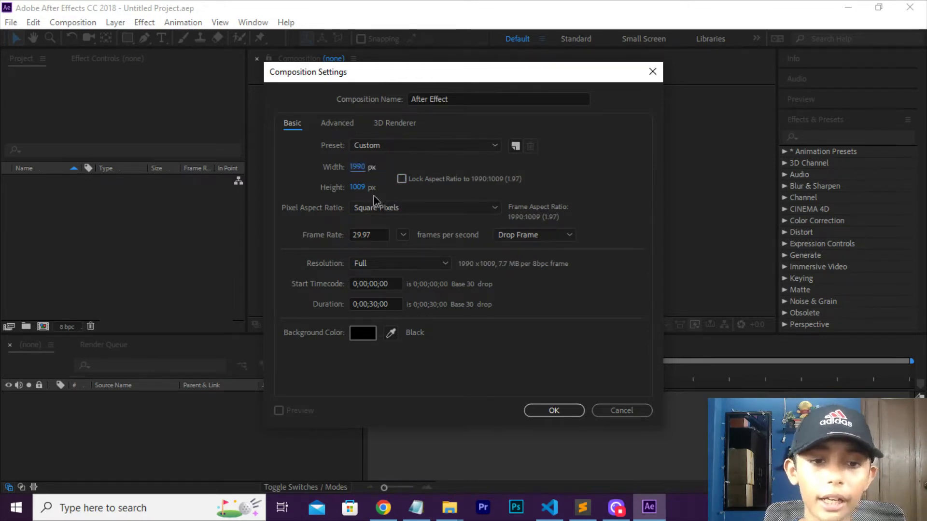
- Set width 1280 and height 720, matching the HDV/HDTV 720 29.97 preset
left_click(358, 167)
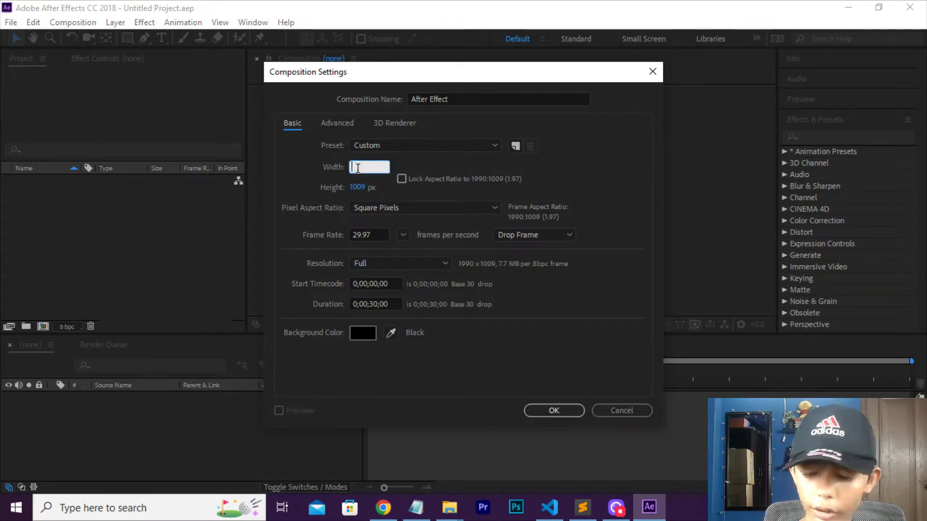
type("1280")
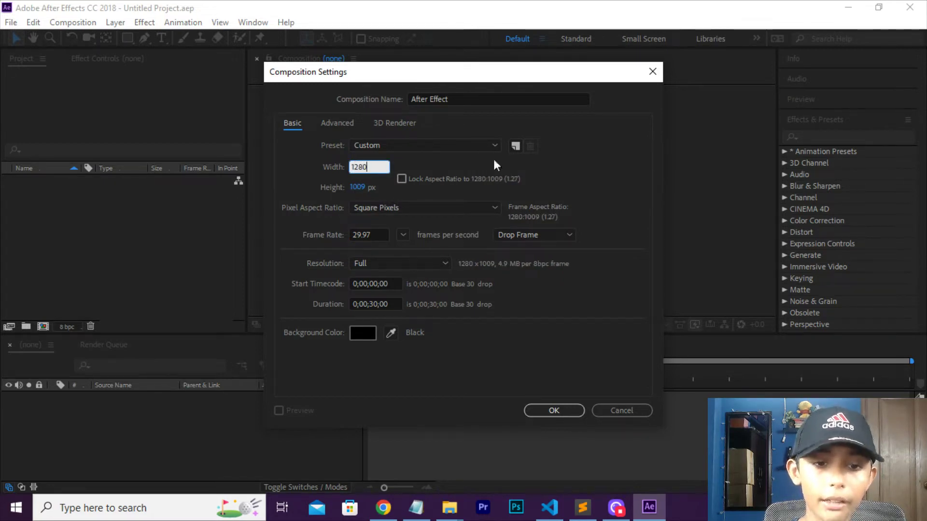
left_click(359, 188)
type("7")
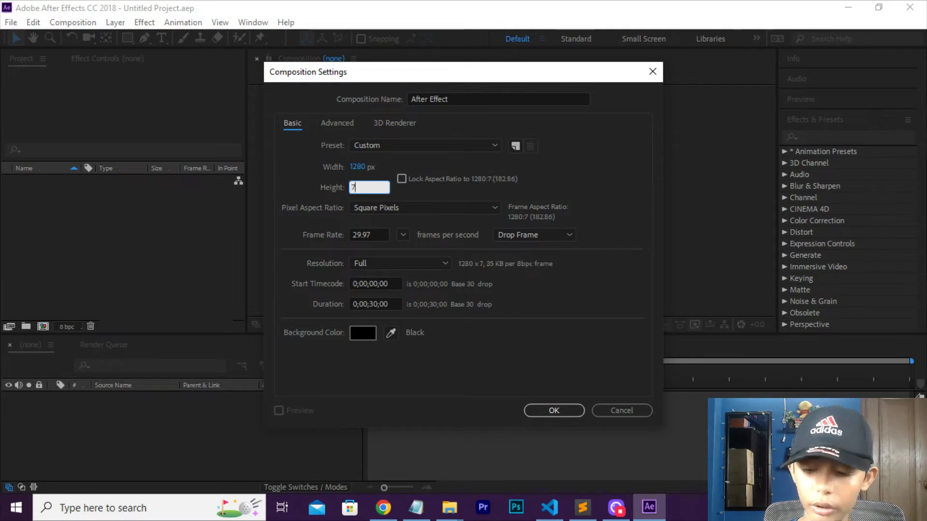
type("20")
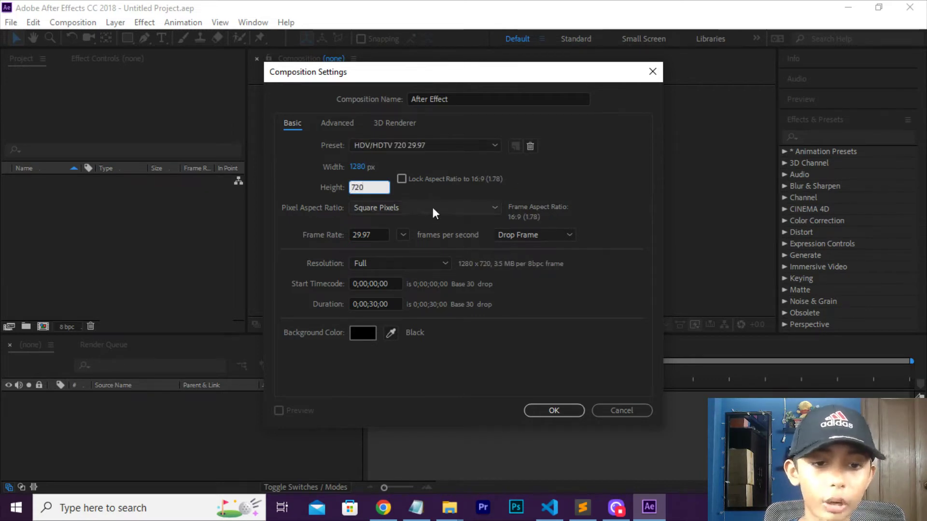
left_click(432, 208)
left_click(421, 197)
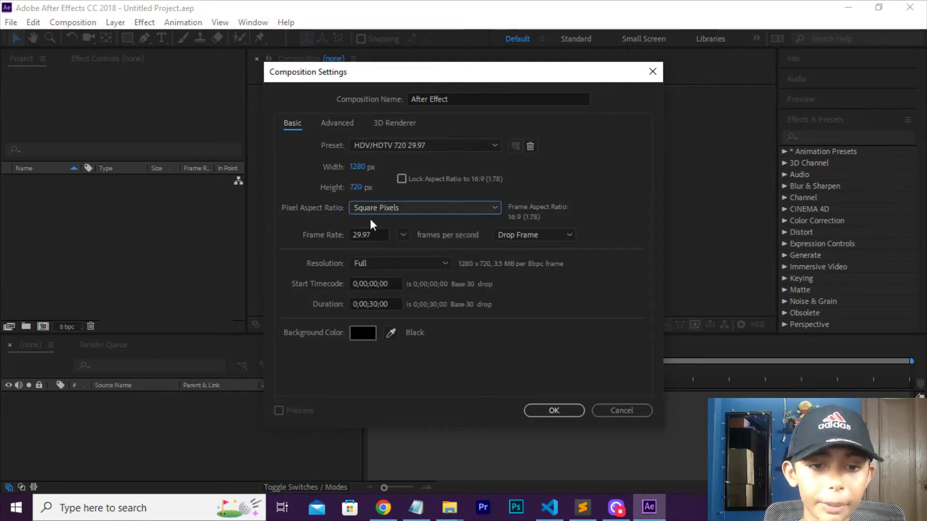
key("Tab")
left_click(250, 218)
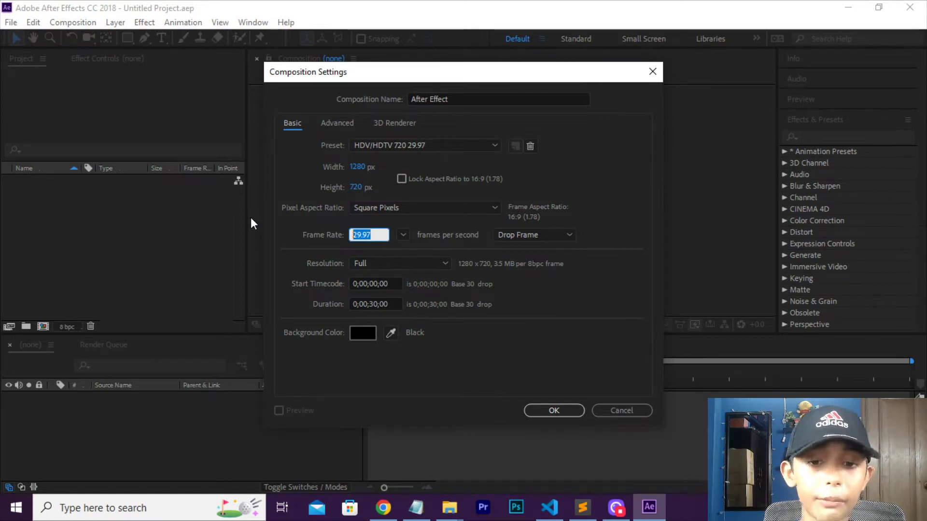
- Keep the timecode at Drop Frame and the resolution at Full
left_click(549, 238)
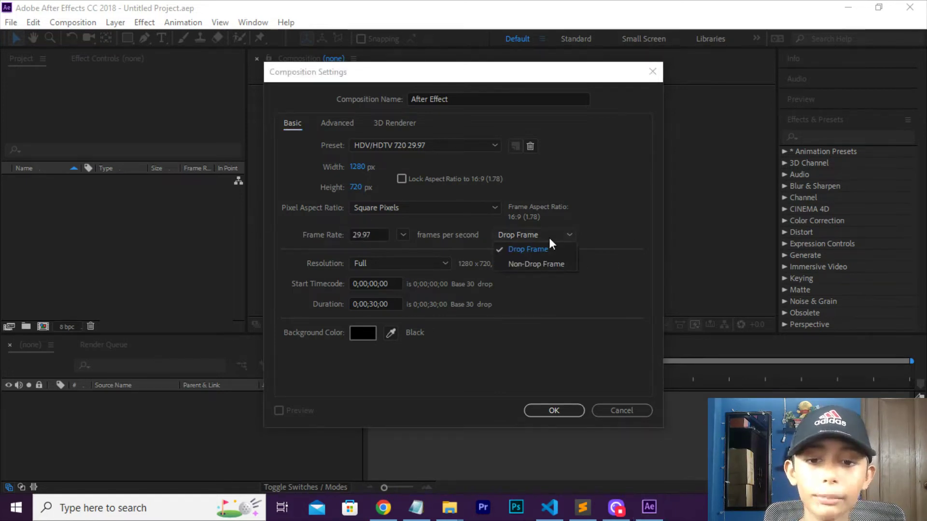
left_click(587, 247)
left_click(440, 263)
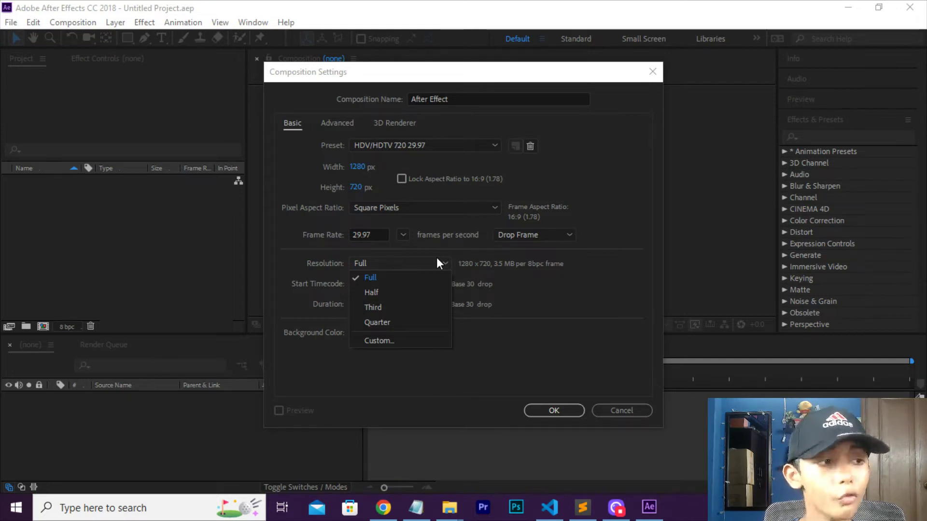
left_click(437, 259)
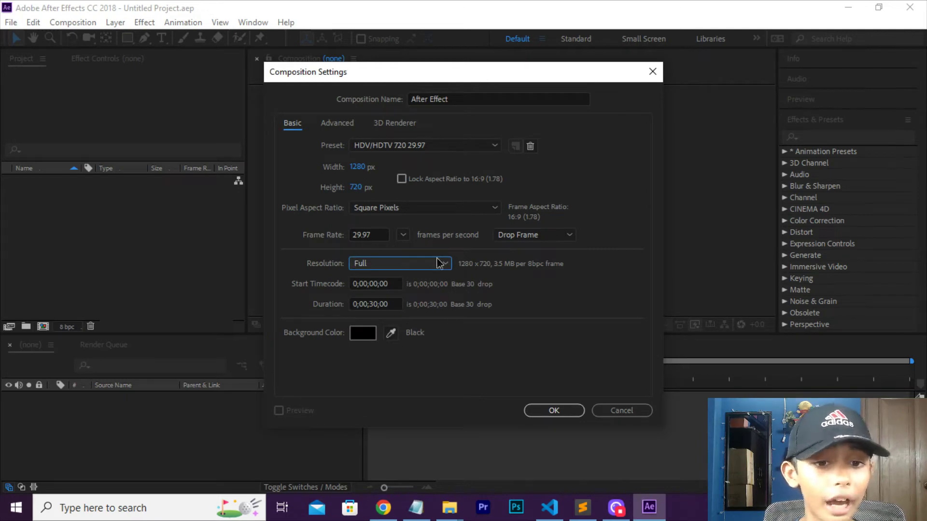
left_click(437, 259)
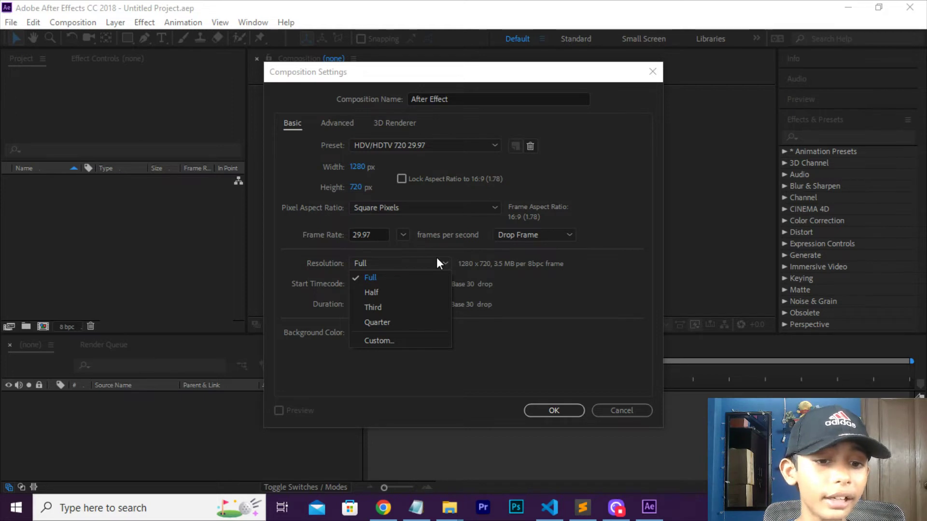
left_click(437, 261)
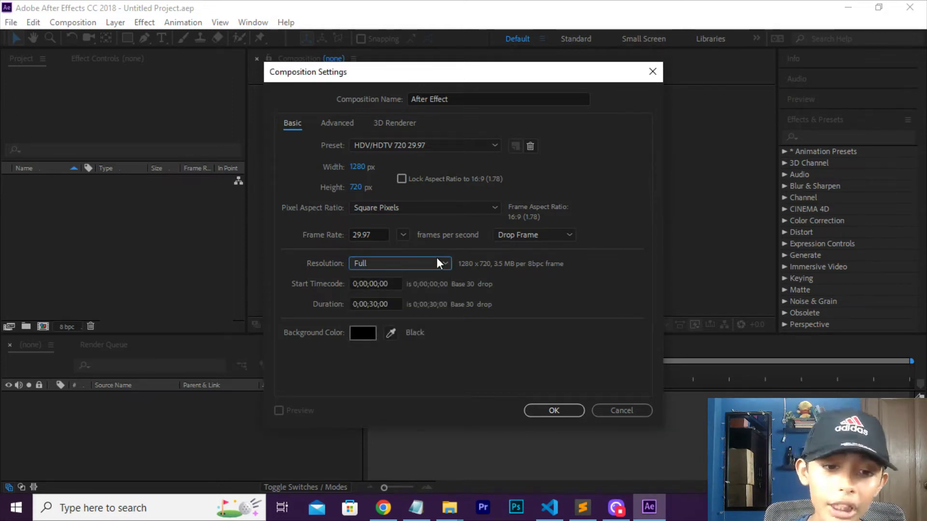
- Leave start timecode at 0;00;00;00 and eyedrop Dark Gray as the background colour
left_click(382, 283)
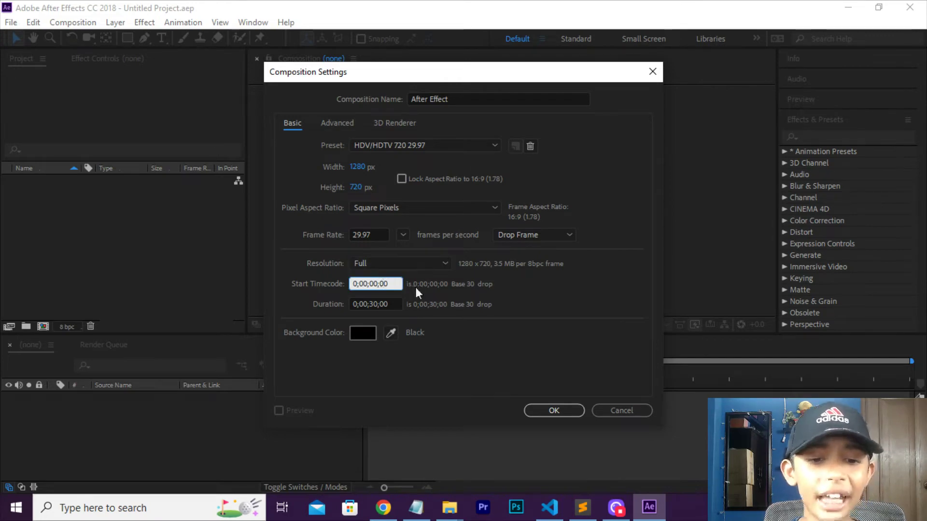
left_click(443, 305)
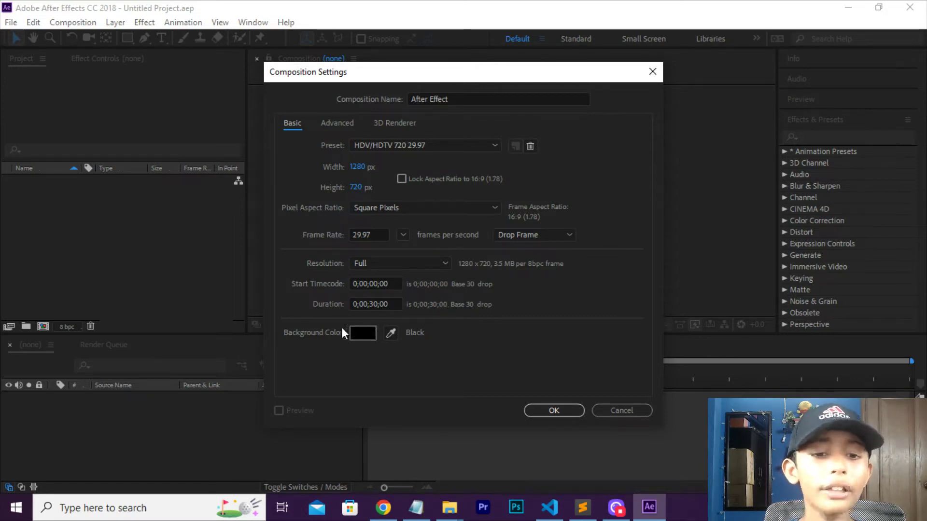
left_click(391, 332)
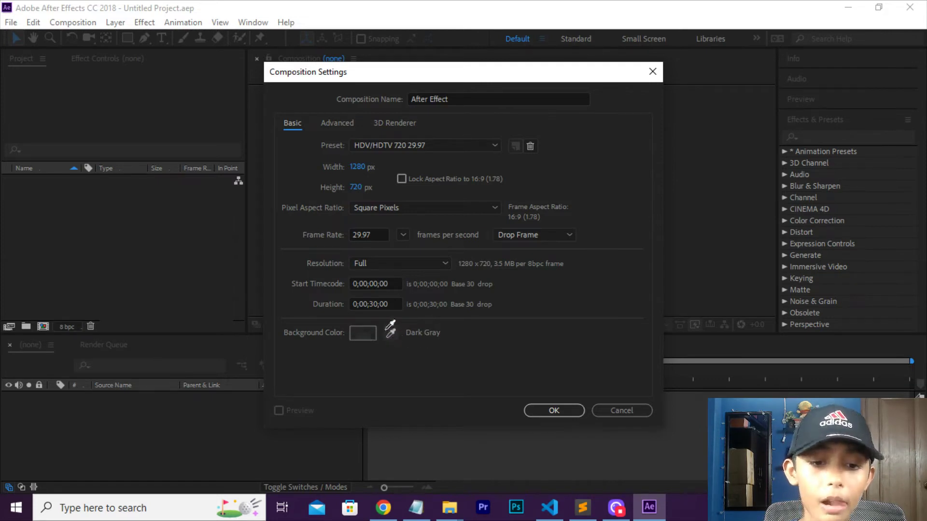
- Open the background colour picker and try magenta, white and near-black shades
left_click(366, 335)
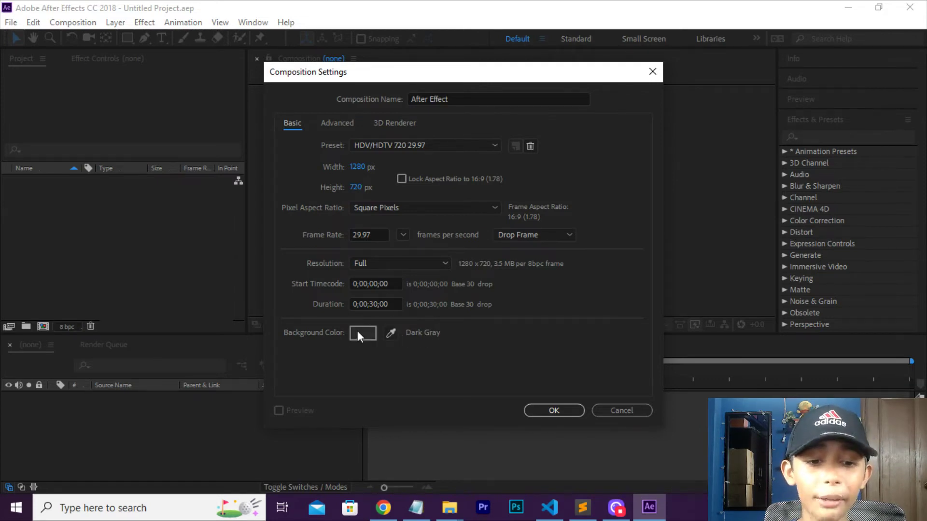
left_click(367, 336)
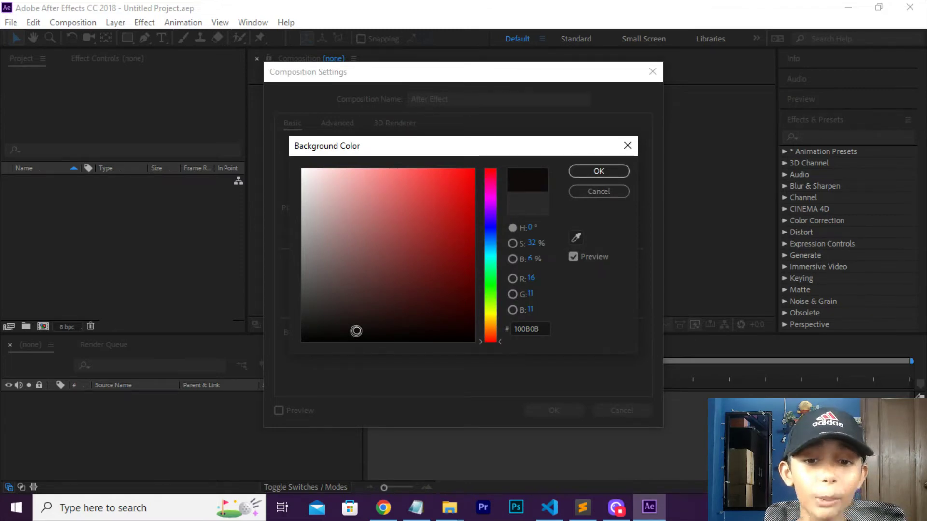
left_click(490, 198)
mouse_move(471, 170)
left_mouse_down()
mouse_move(242, 168)
mouse_move(357, 209)
left_mouse_up()
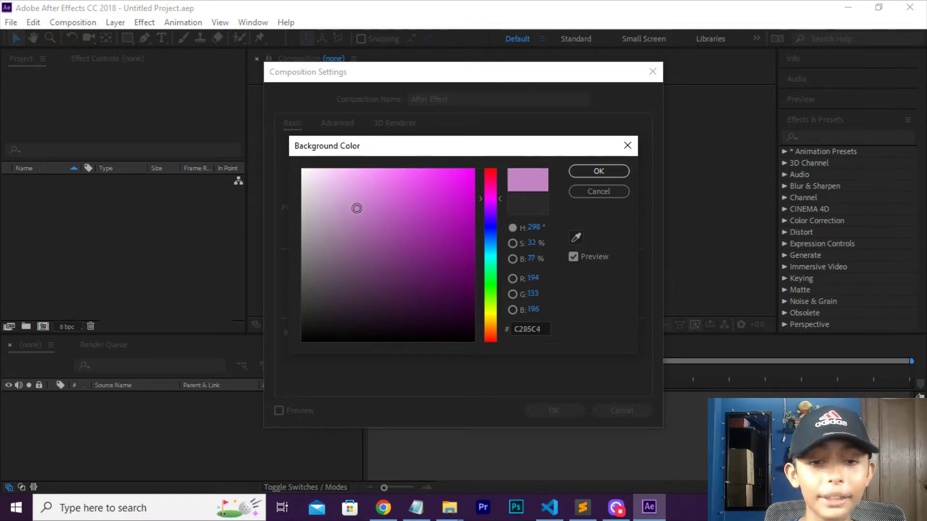
left_click_drag(416, 271, 238, 182)
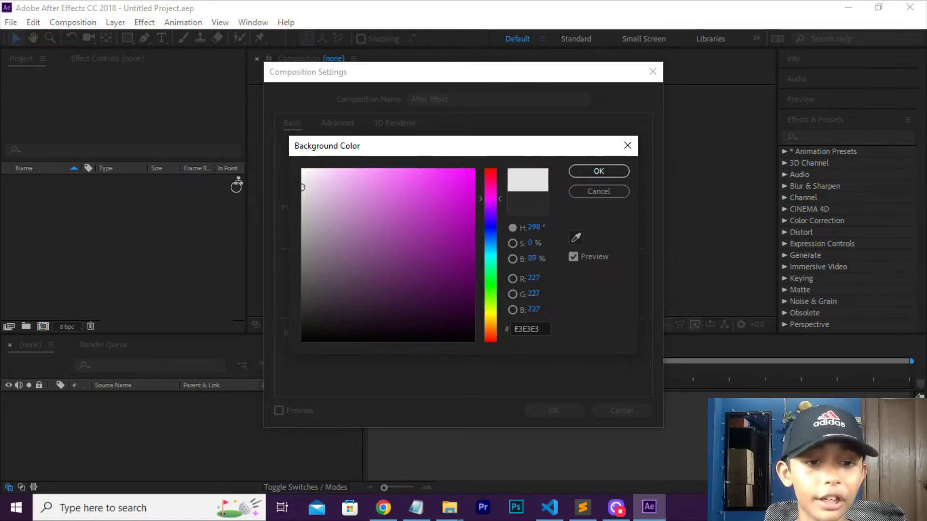
mouse_move(390, 197)
left_mouse_down()
mouse_move(282, 268)
mouse_move(280, 356)
left_mouse_up()
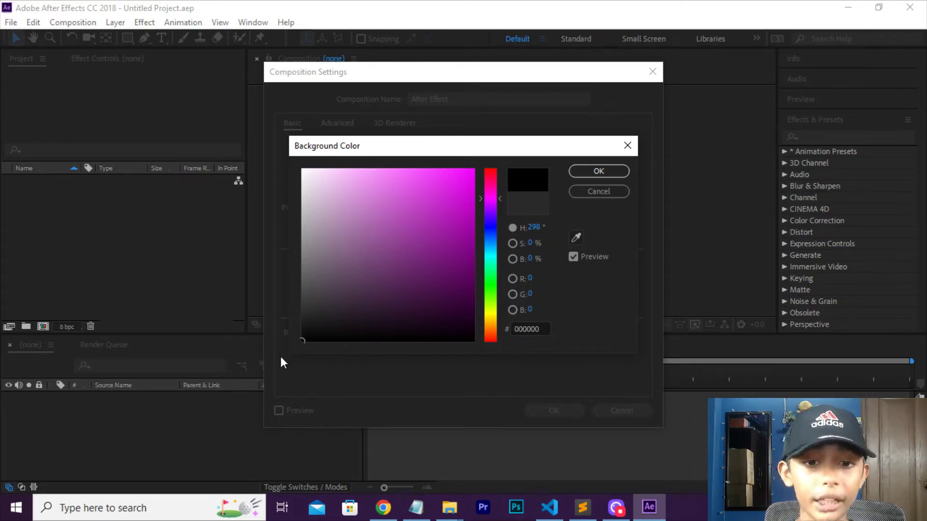
- Try green shades, then enter a hex value to reach dark brown 452400
left_click(491, 282)
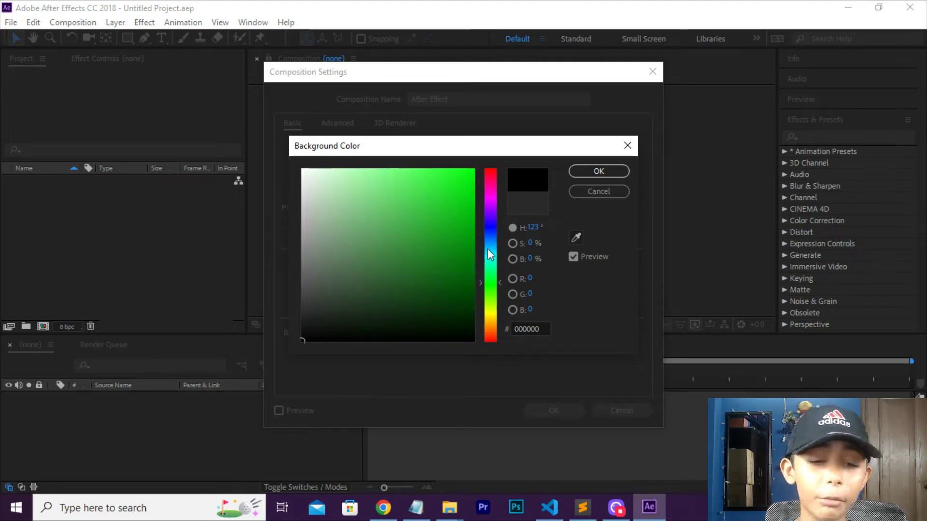
left_click(447, 197)
left_click(471, 184)
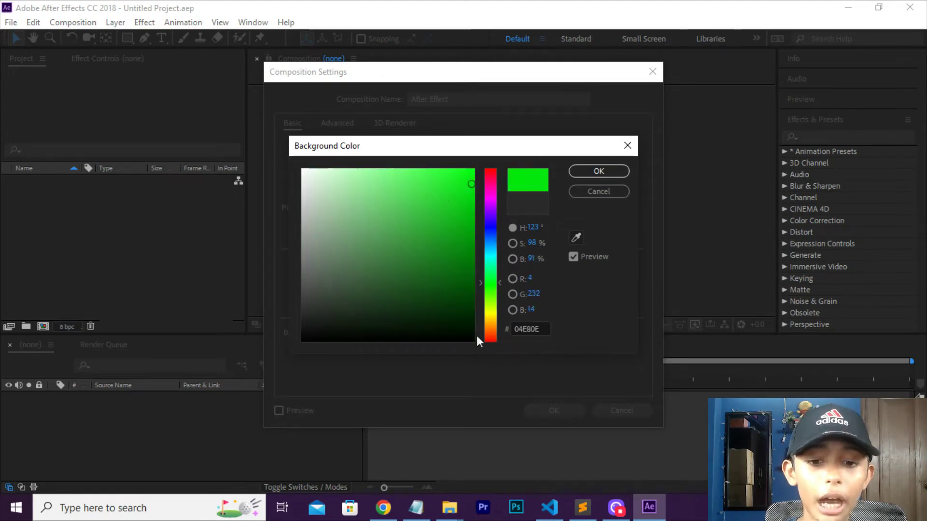
left_click(541, 329)
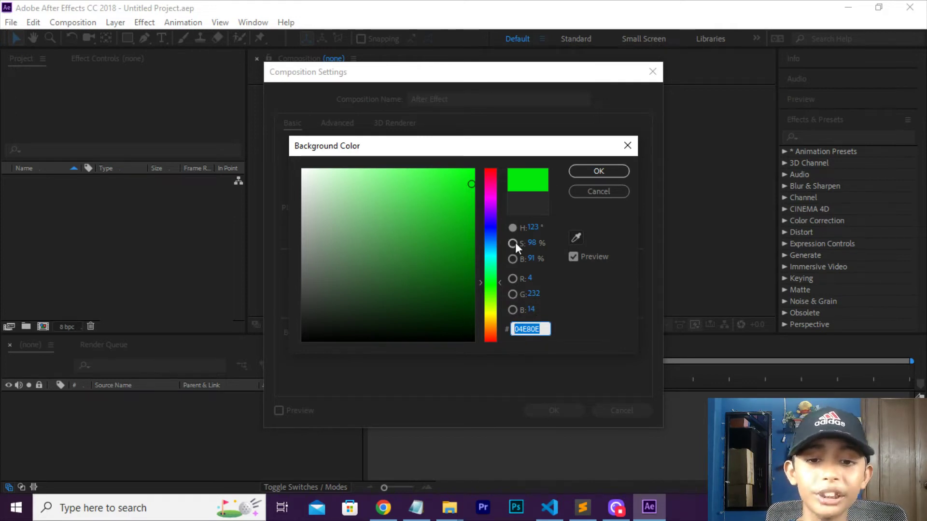
type("1")
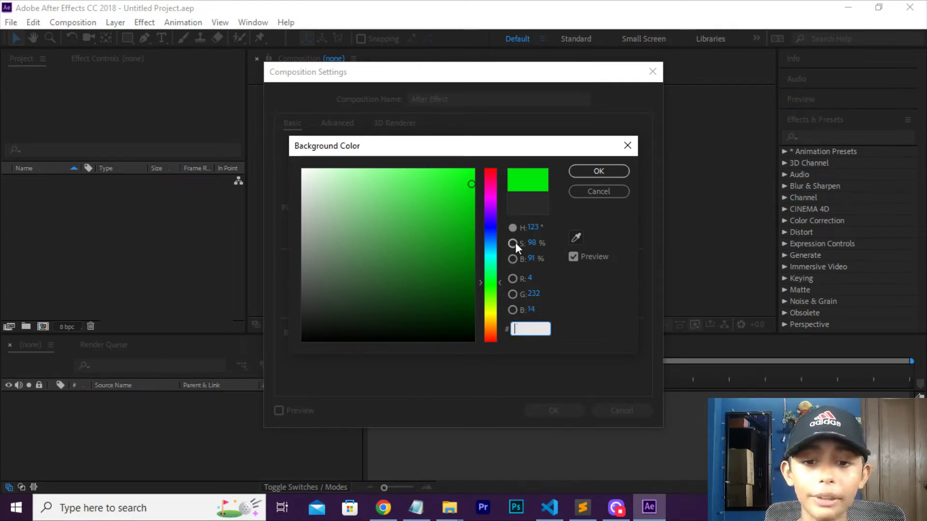
type("5")
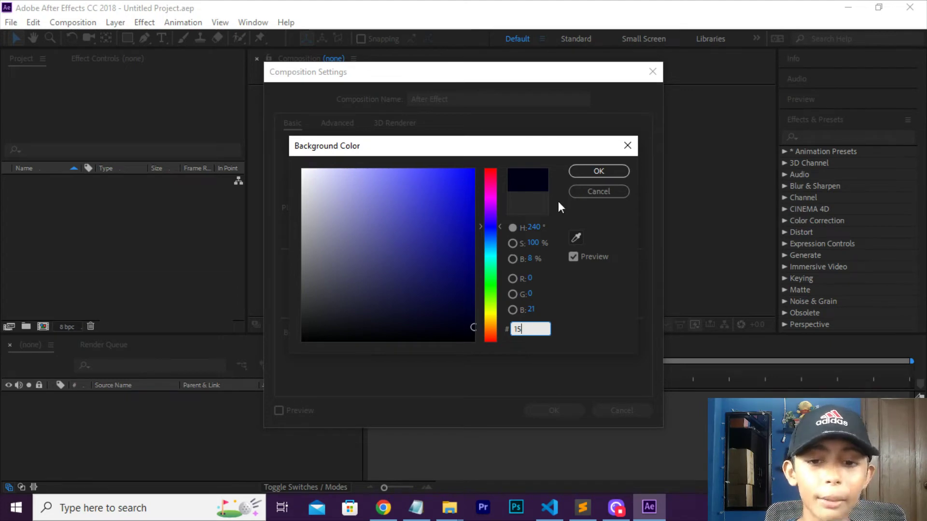
type("45")
key("Return")
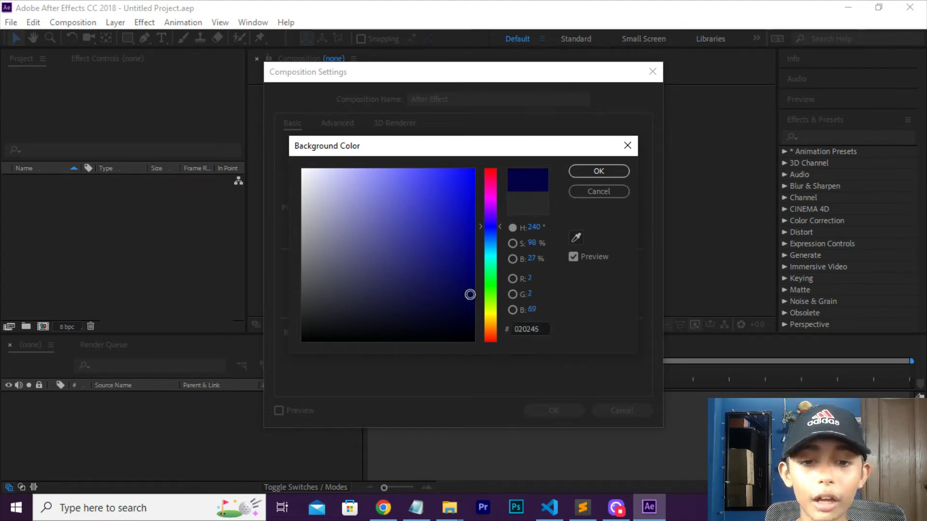
left_click_drag(491, 227, 495, 326)
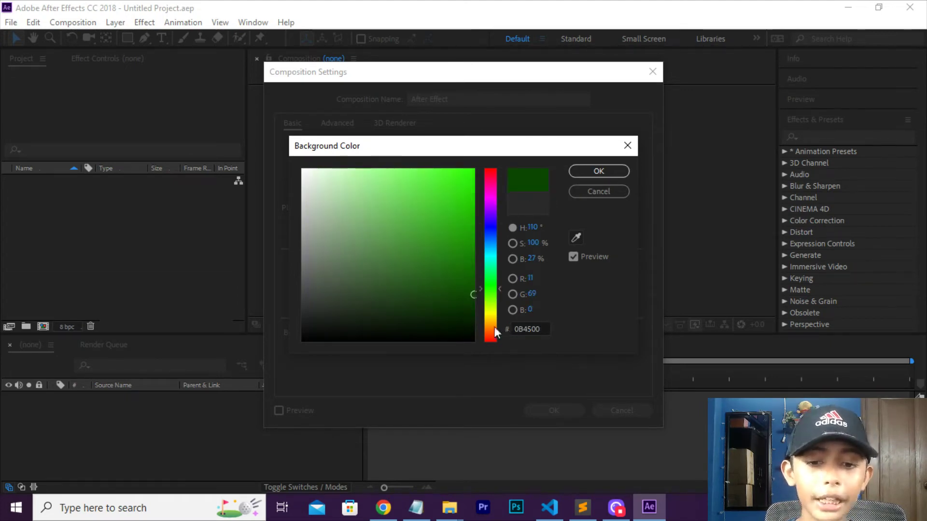
- Cycle the colour field through hue, saturation, red, green and blue modes
left_click(513, 243)
left_click(511, 228)
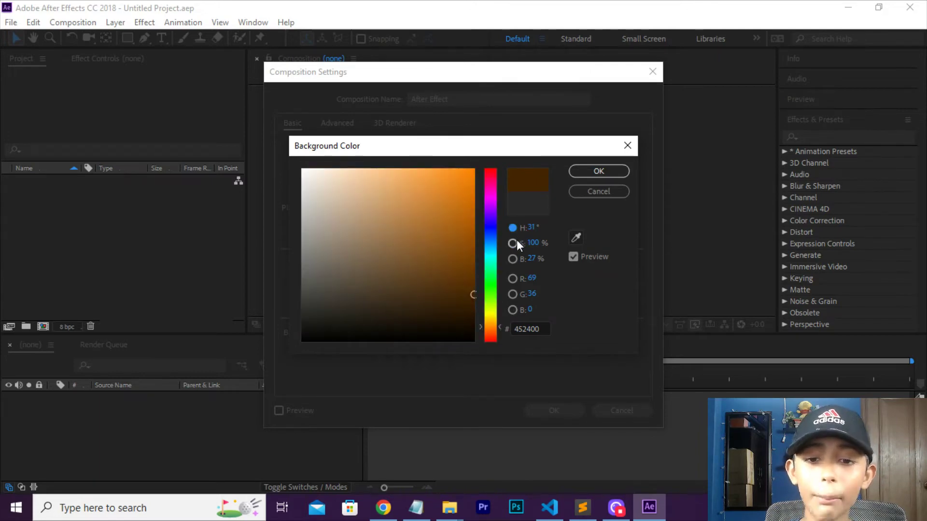
left_click(515, 241)
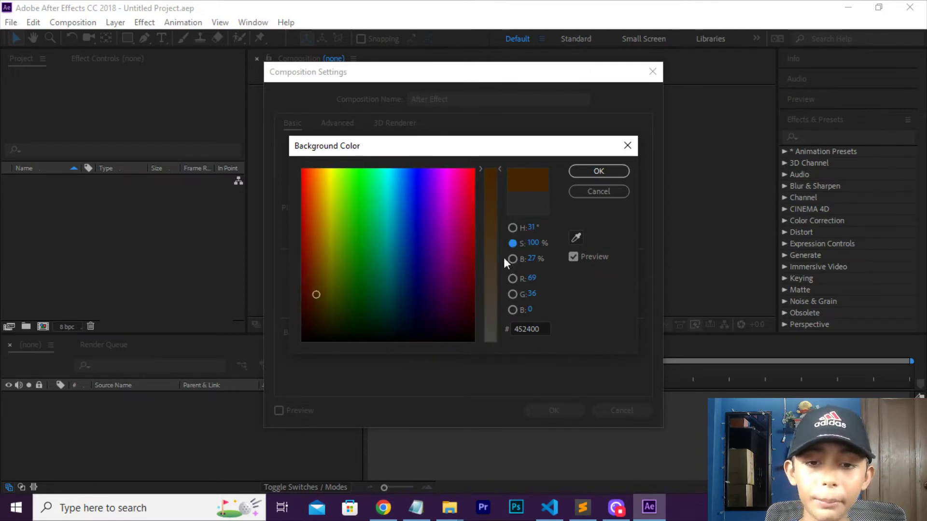
left_click(512, 279)
left_click(513, 294)
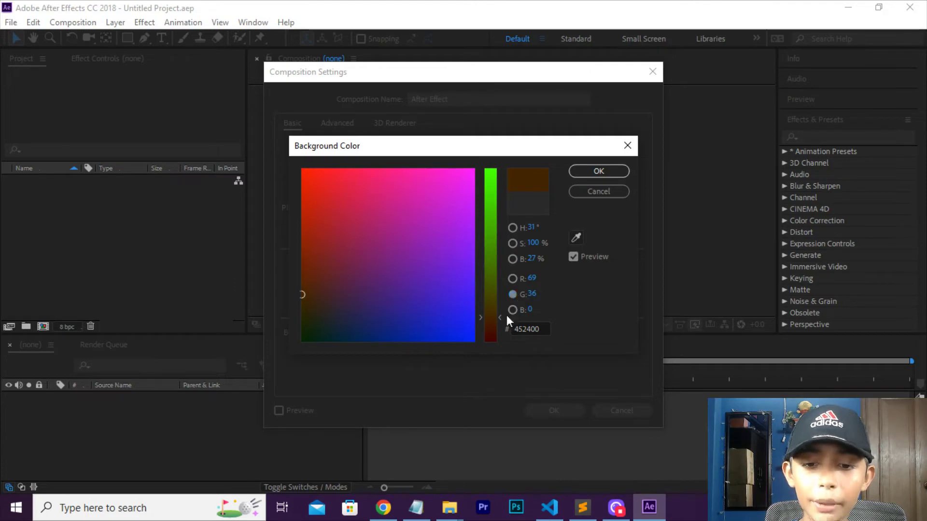
left_click(511, 309)
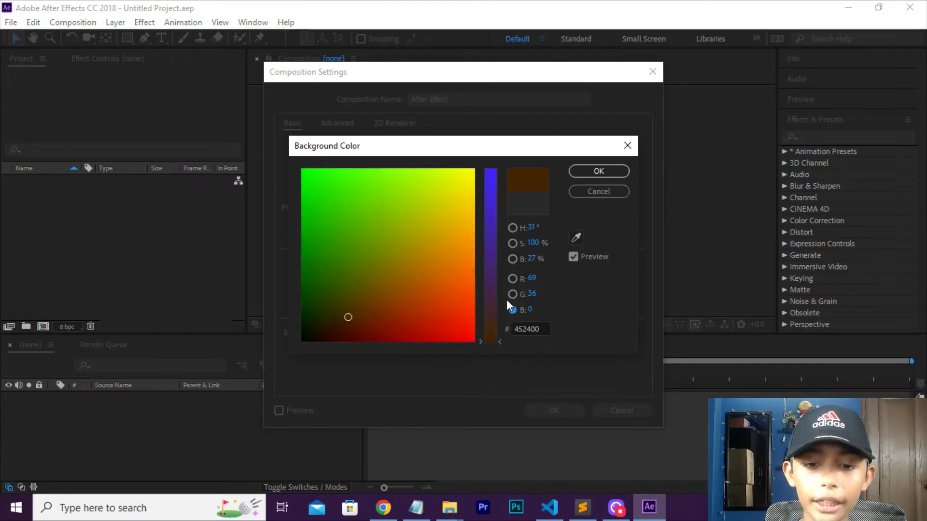
left_click(512, 228)
- Try a purple hue in other modes, then cancel the picker, keeping Dark Gray
left_click(491, 191)
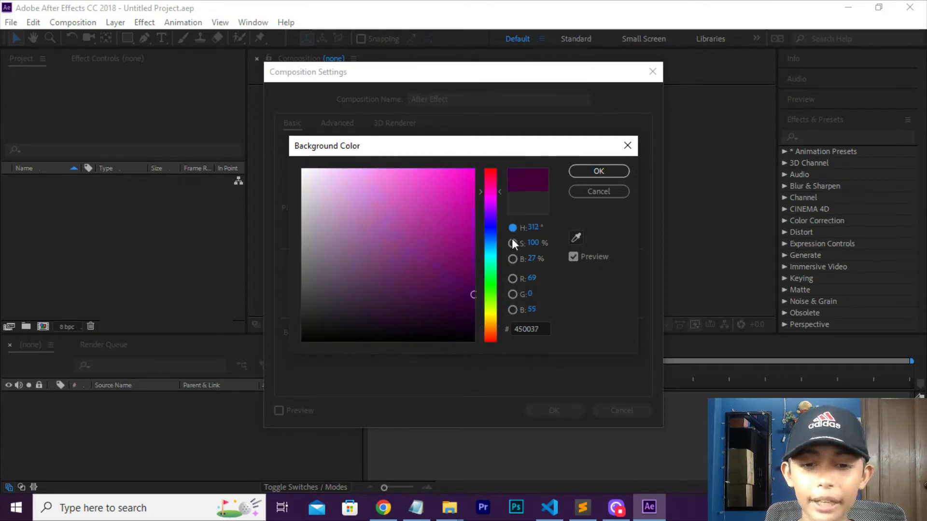
left_click(512, 243)
left_click(519, 262)
left_click(519, 279)
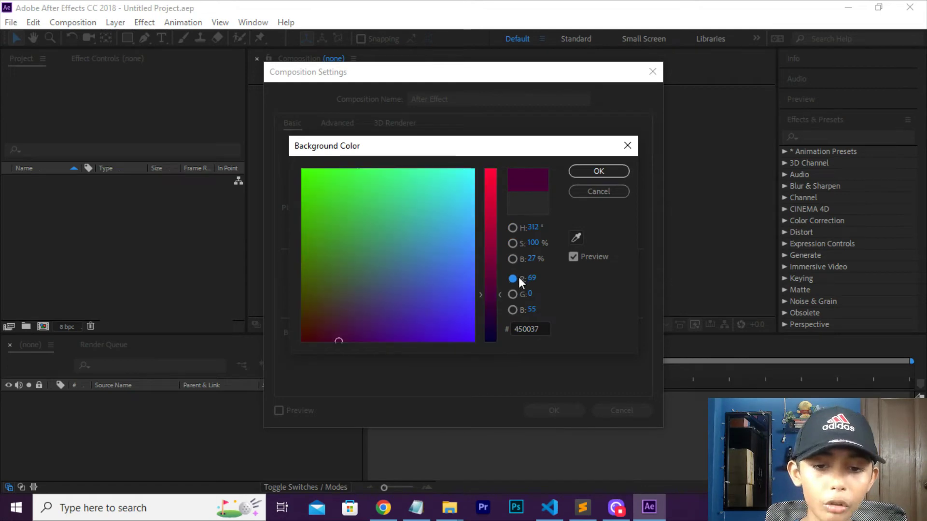
left_click(513, 228)
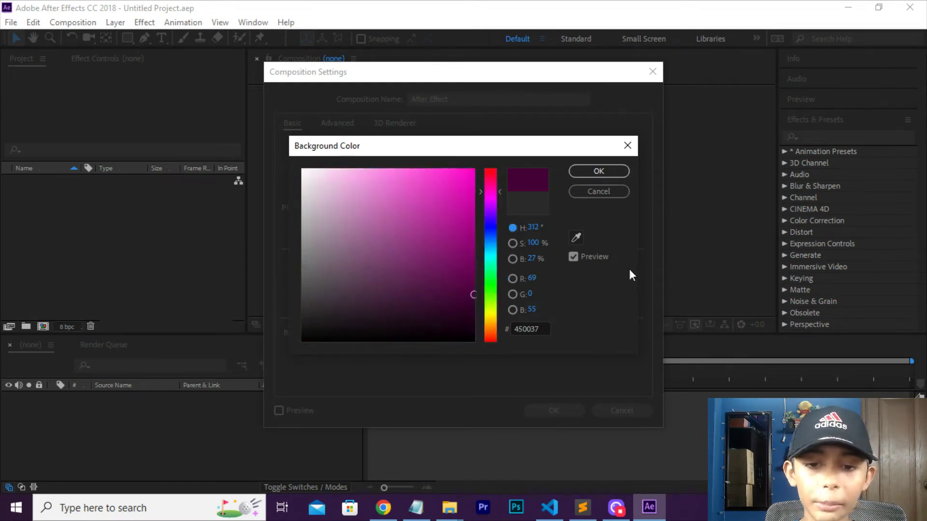
left_click(593, 189)
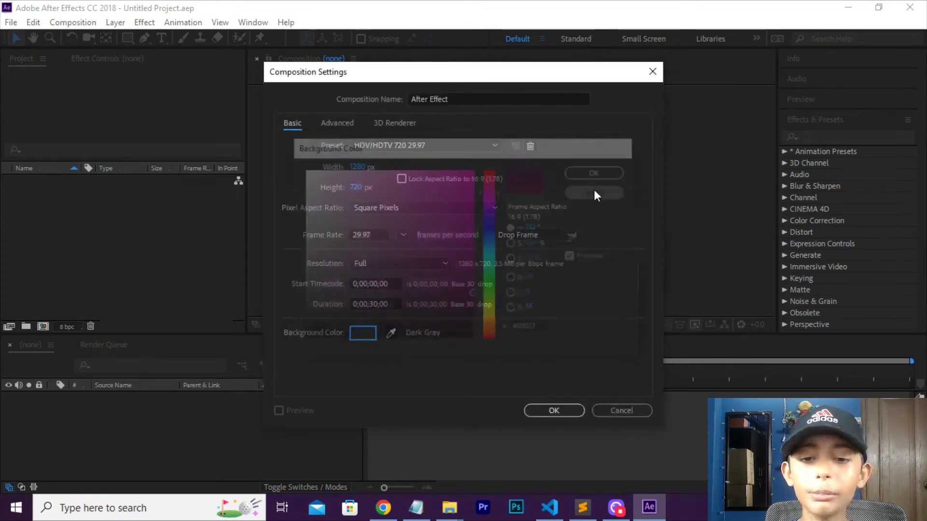
- Eyedrop background colours from taskbar icons, giving Medium Gray-Magenta
left_click(391, 333)
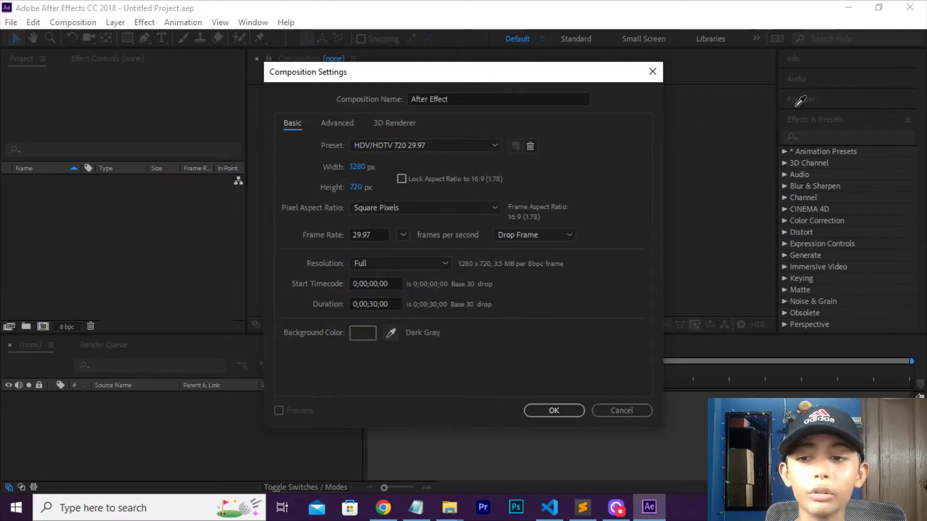
left_click(649, 506)
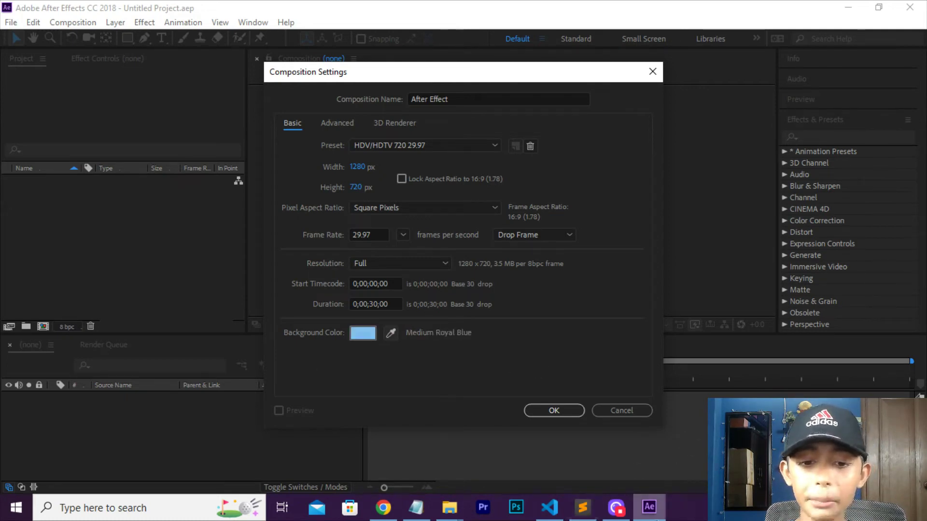
left_click(671, 516)
left_click(390, 333)
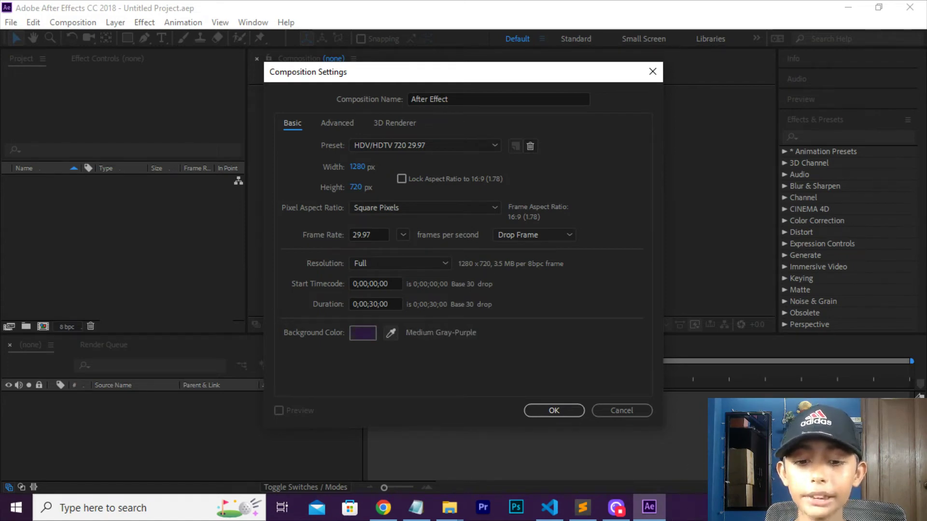
mouse_move(650, 507)
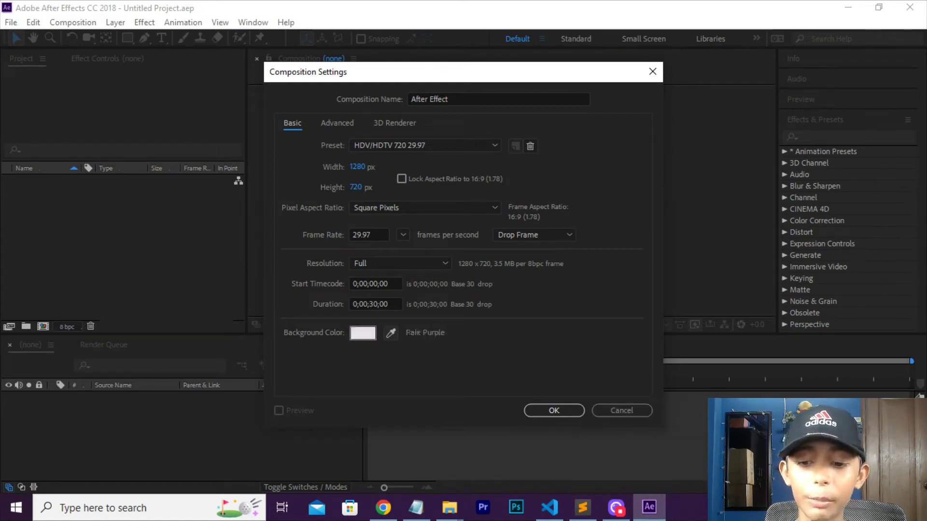
left_click(618, 507)
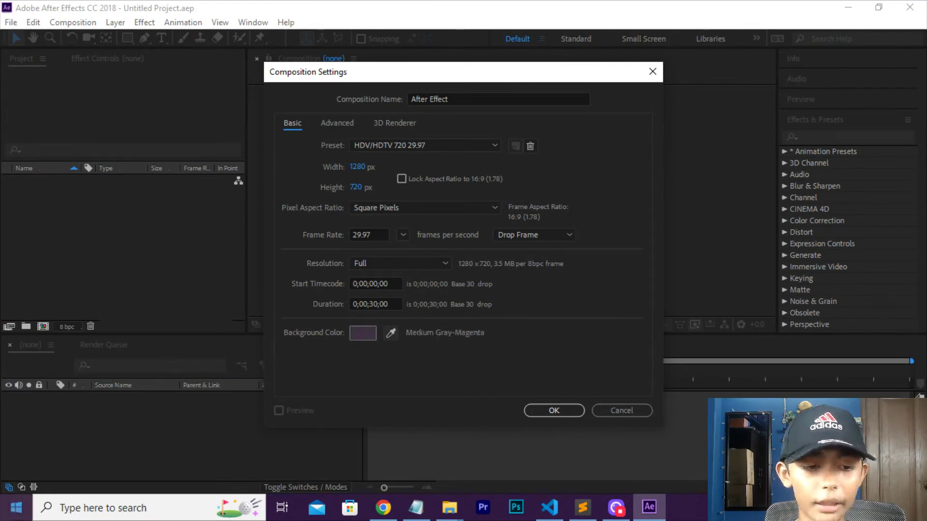
- Switch between Chrome and After Effects, sampling a dark gray background along the way
left_click(383, 506)
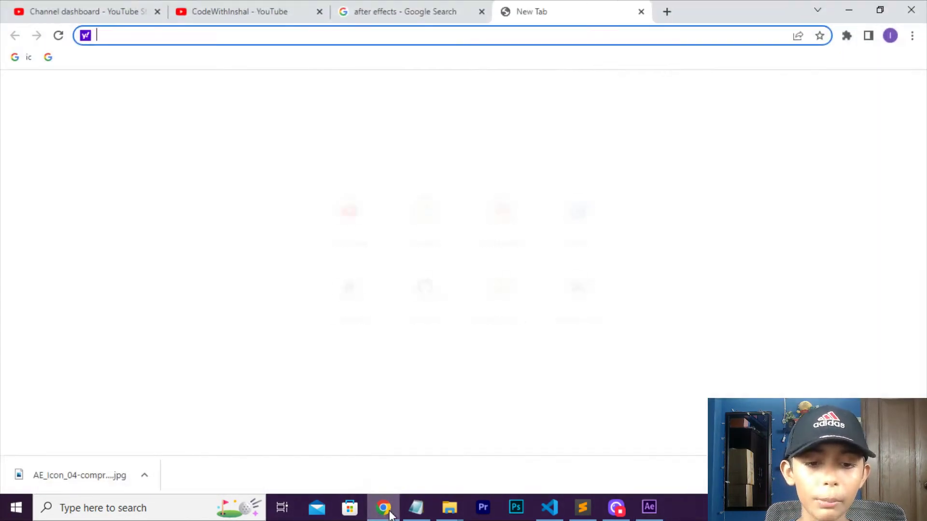
left_click(620, 410)
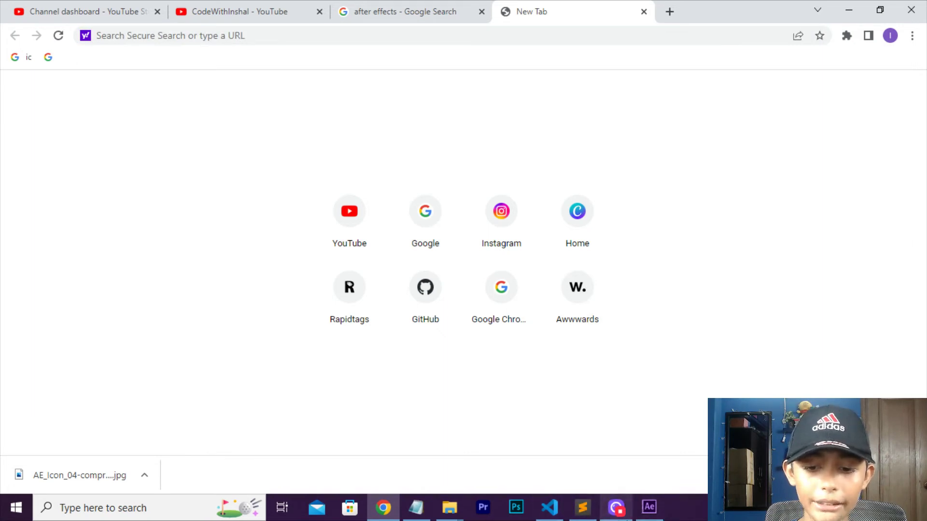
left_click(659, 508)
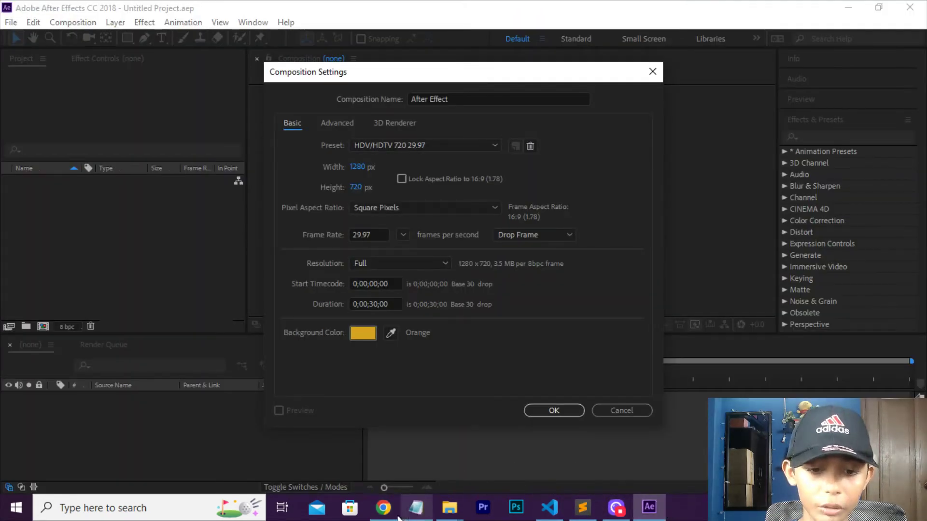
left_click(391, 332)
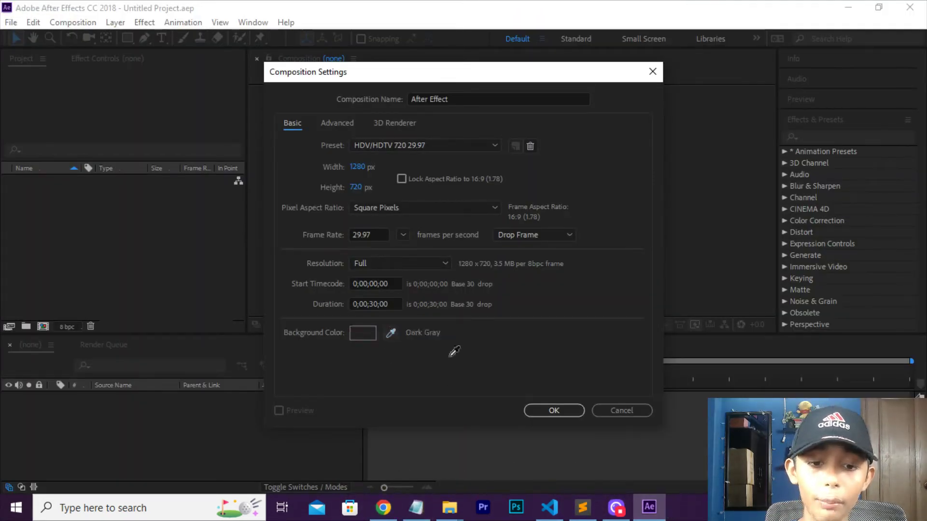
left_click(389, 511)
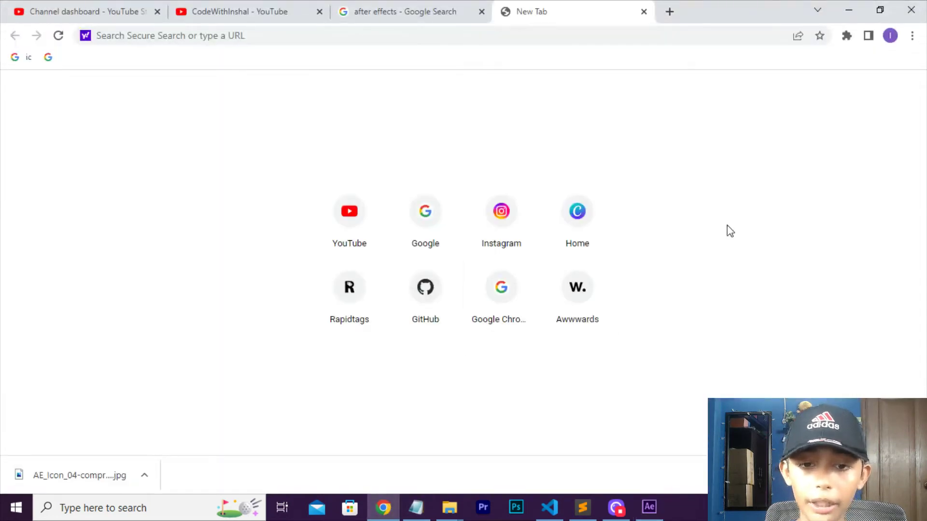
left_click(649, 507)
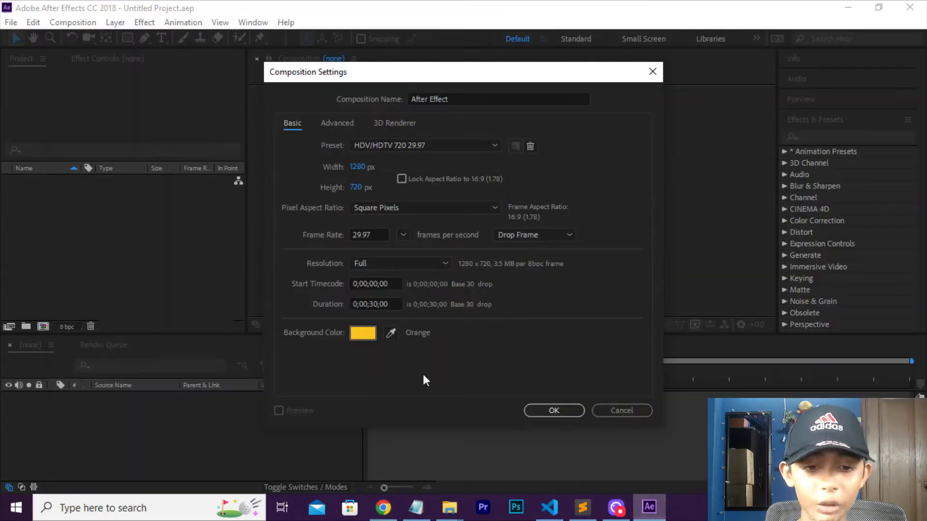
left_click(383, 507)
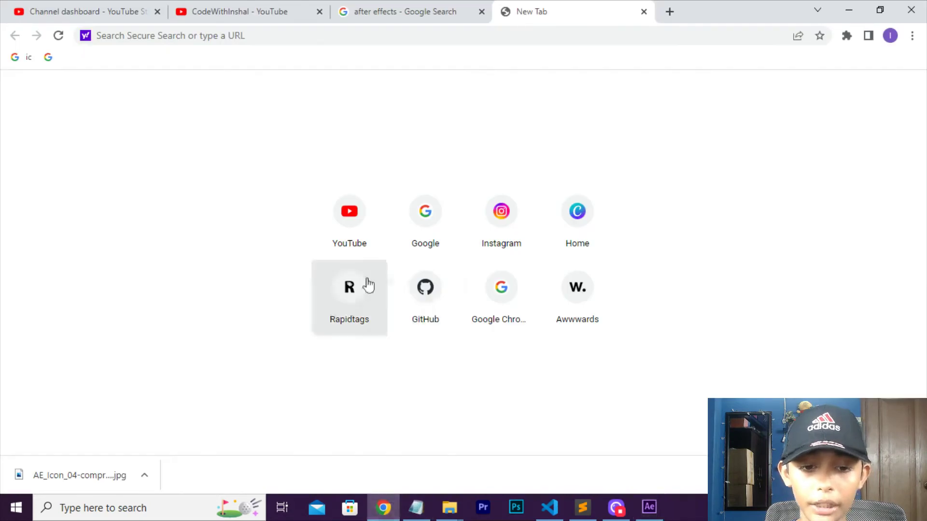
left_click(649, 507)
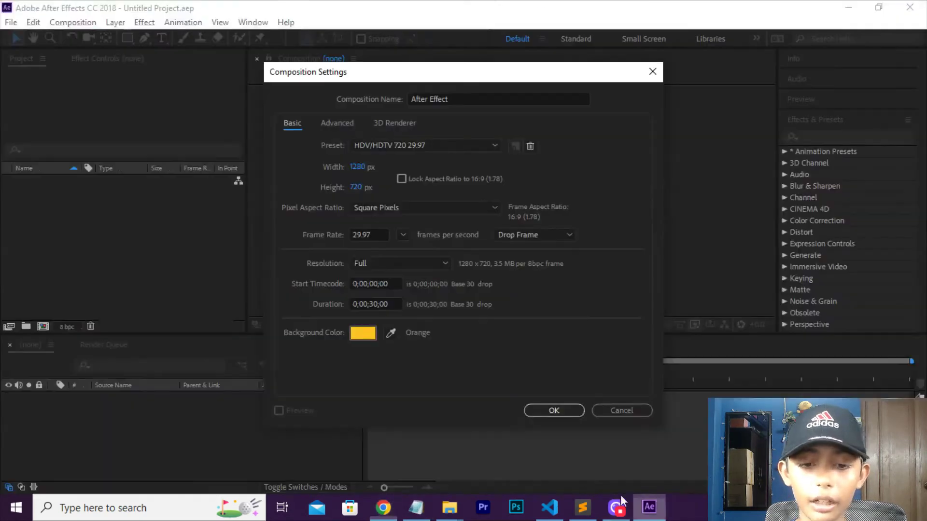
- Eyedrop the Chrome icon's yellow as background, then bring up the taskbar options menu
left_click(391, 333)
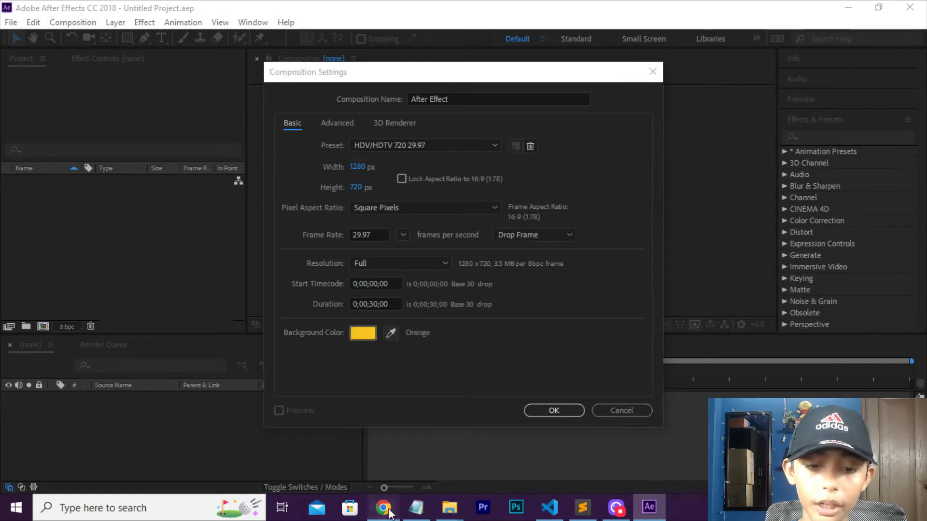
left_click(383, 507)
left_click(647, 506)
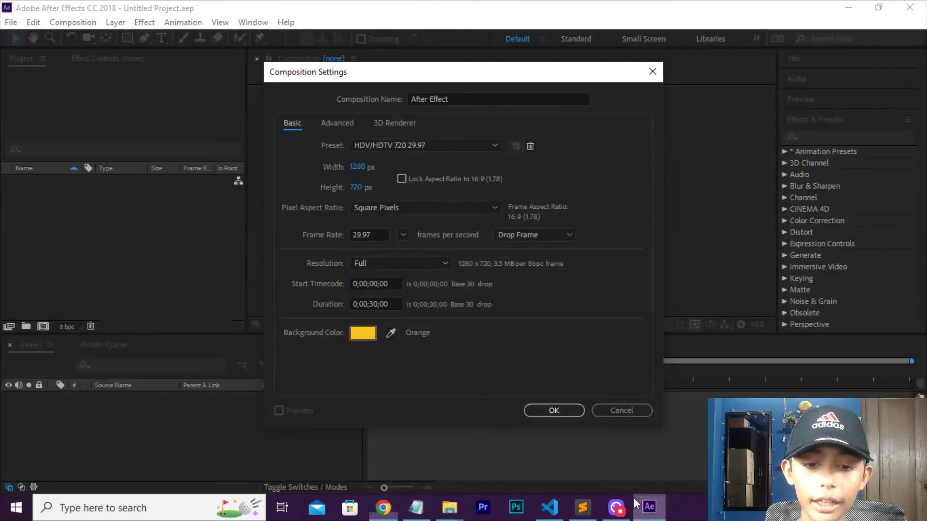
left_click(391, 333)
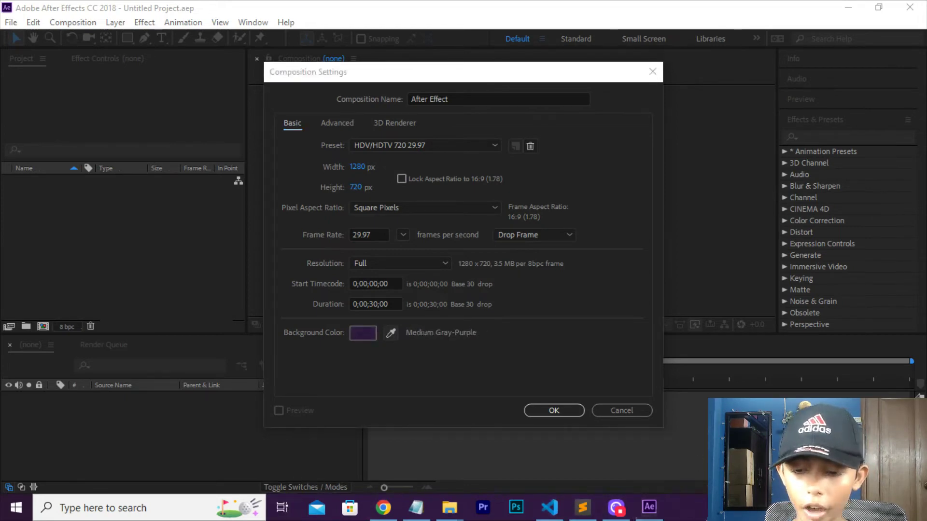
right_click(706, 506)
left_click(744, 481)
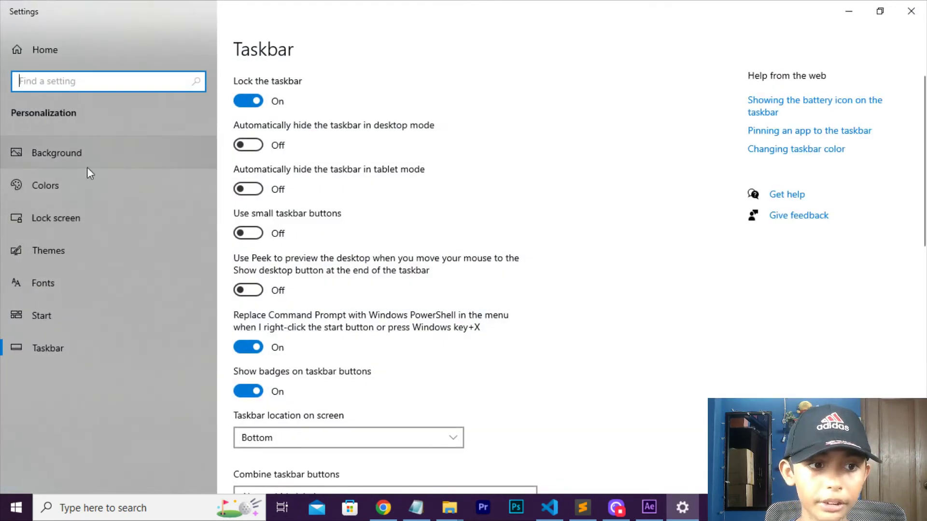
left_click(87, 164)
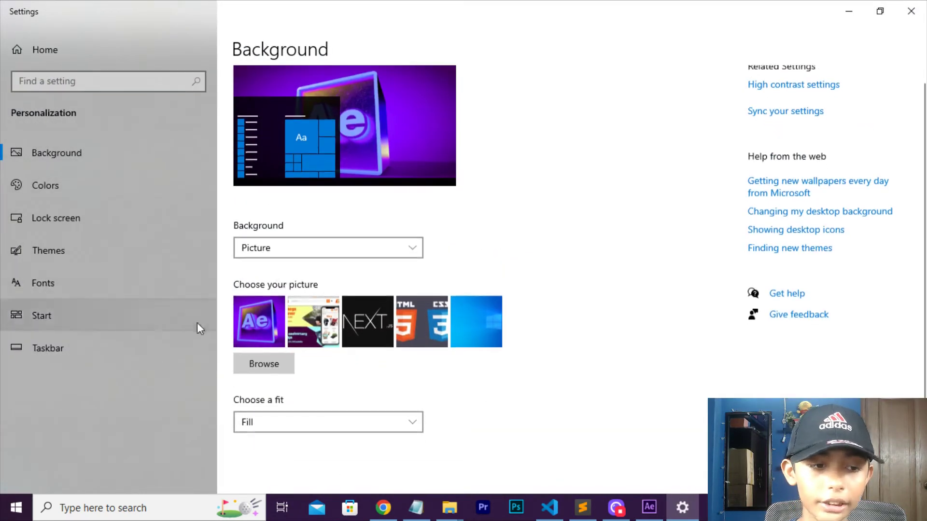
left_click(117, 185)
scroll(267, 234, "down", 8)
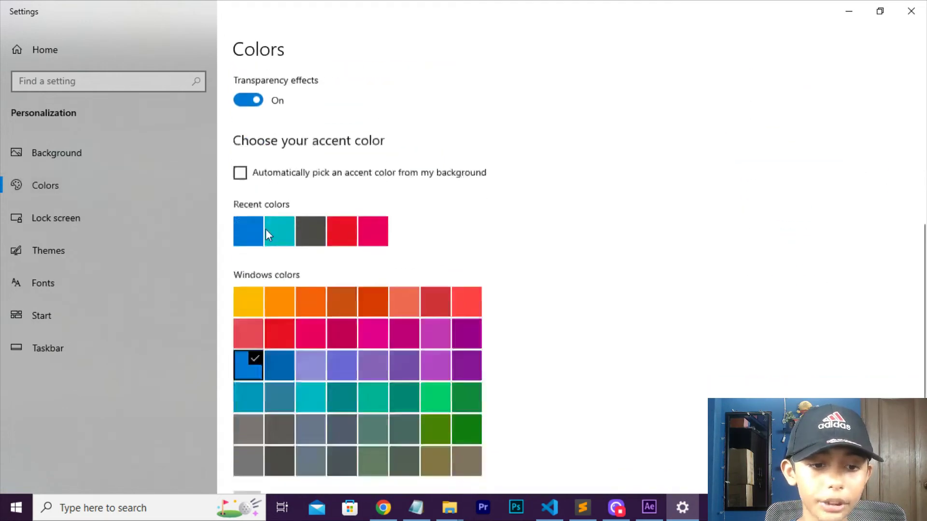
scroll(267, 234, "down", 3)
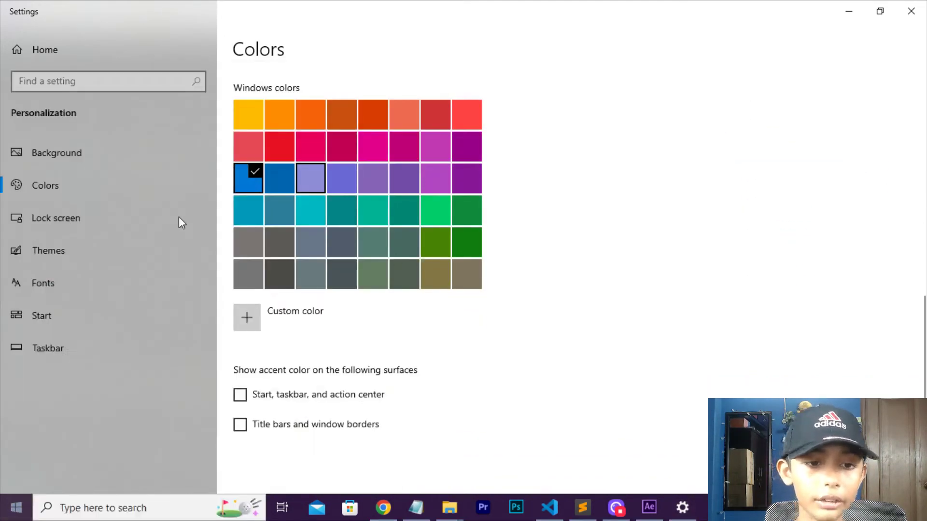
- Close Windows Settings, set the background to white FFFFFF, and create the After Effect composition
left_click(911, 11)
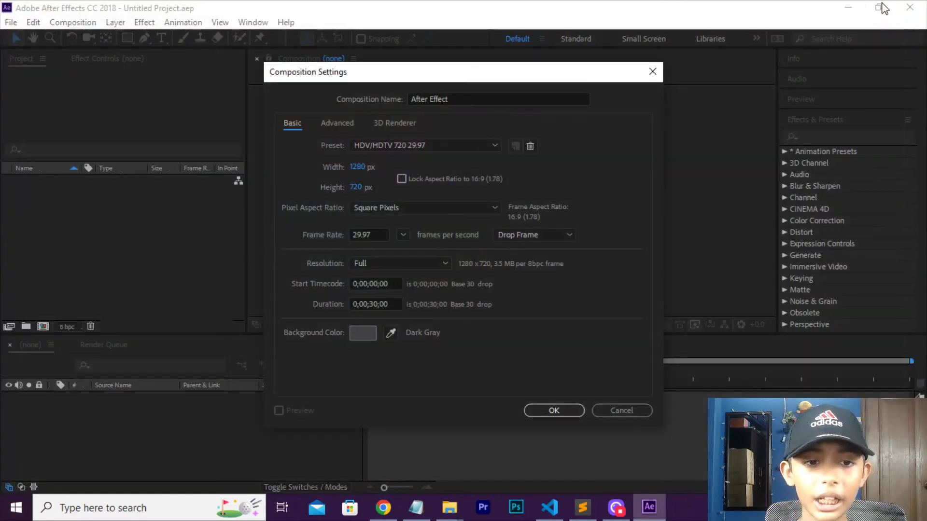
left_click(391, 333)
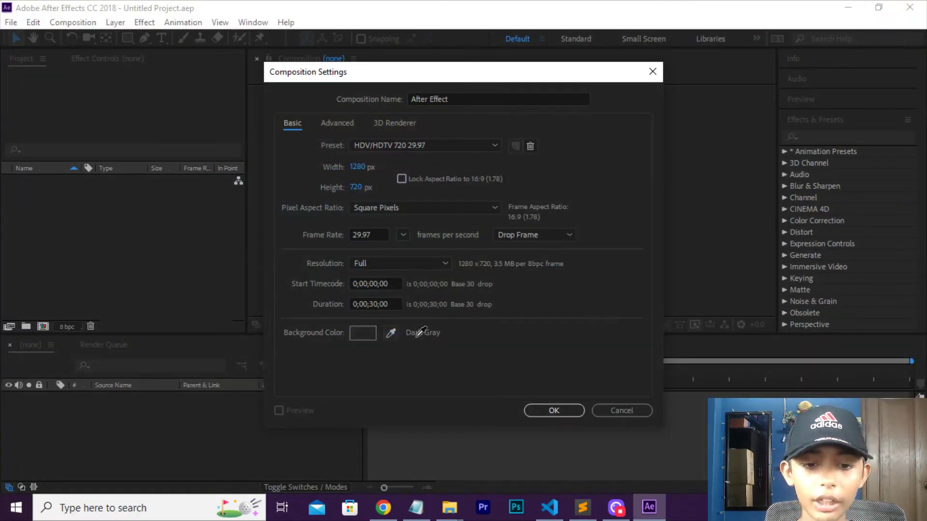
left_click(364, 333)
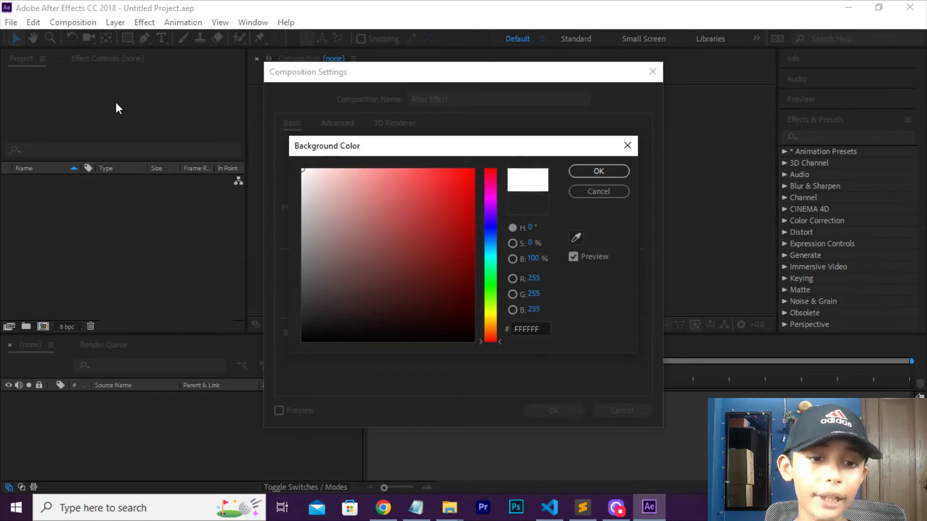
left_click(622, 174)
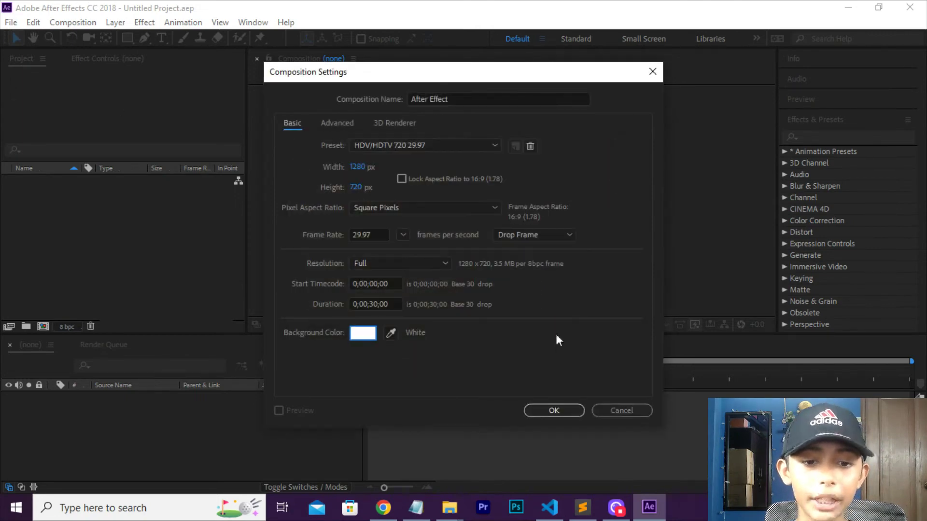
left_click(569, 411)
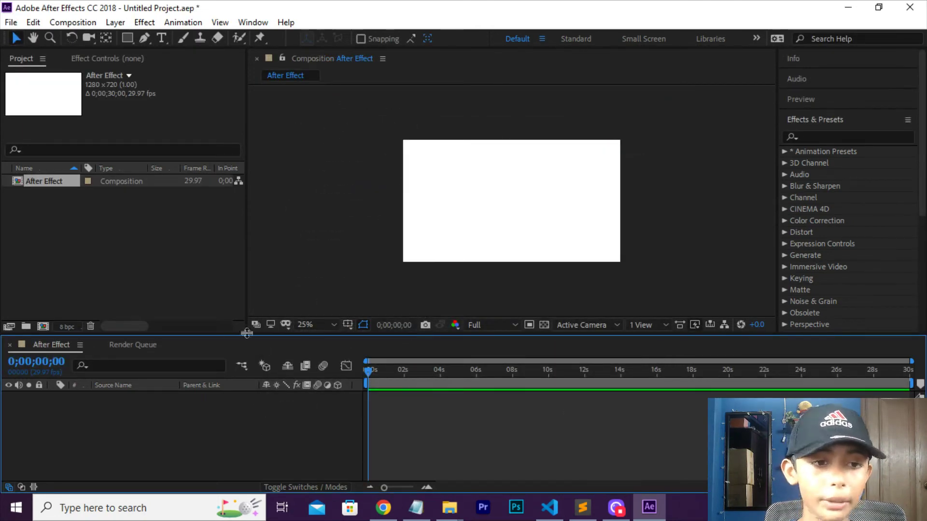
- Create a second composition, 'After Effect 2', from the Project panel context menu
right_click(44, 181)
left_click(29, 178)
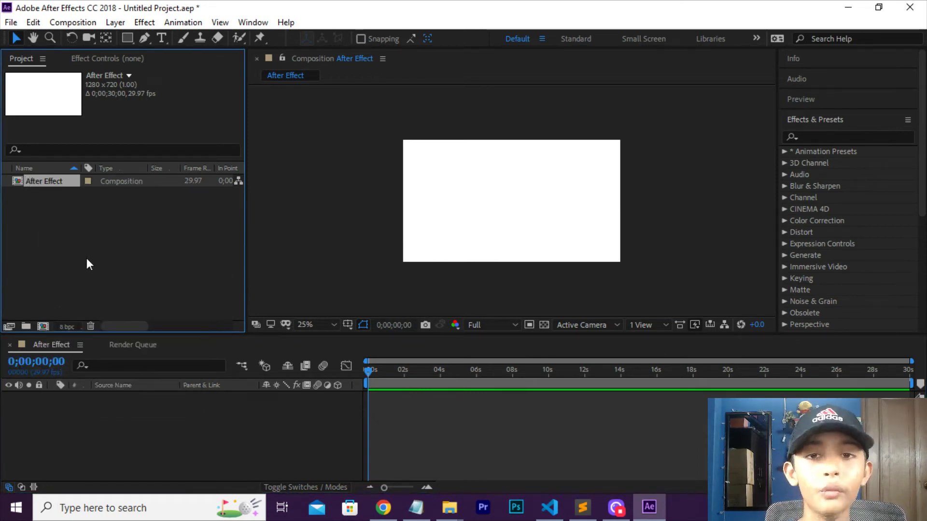
right_click(57, 188)
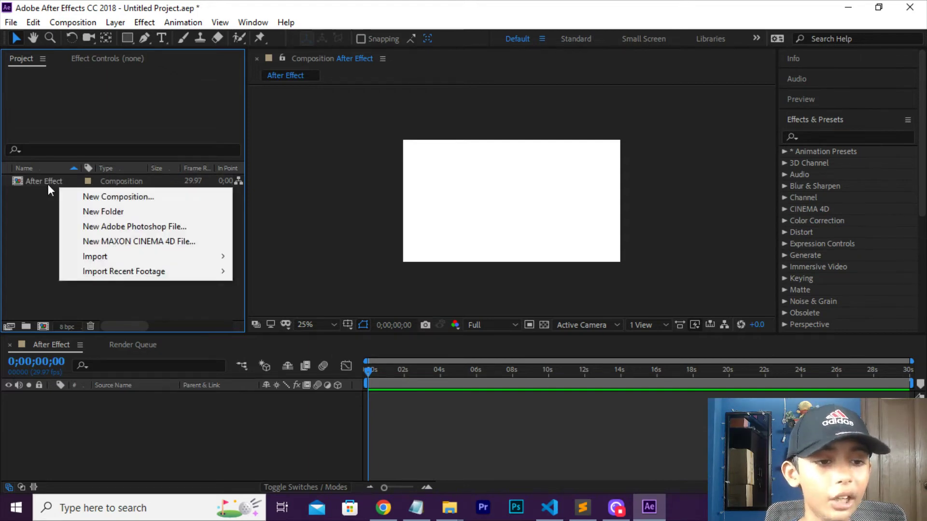
right_click(46, 170)
left_click(46, 169)
right_click(25, 200)
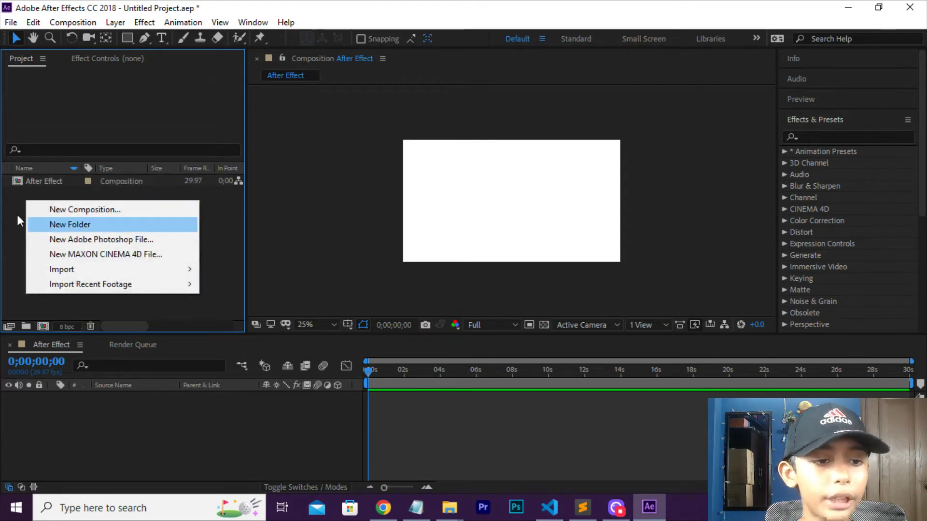
left_click(78, 211)
key("BackSpace")
type("A")
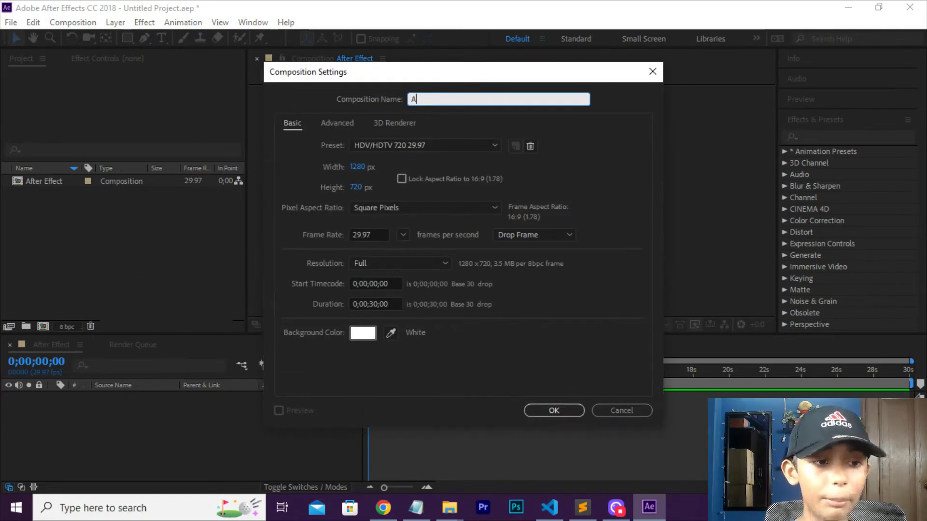
type("fter Effect 2")
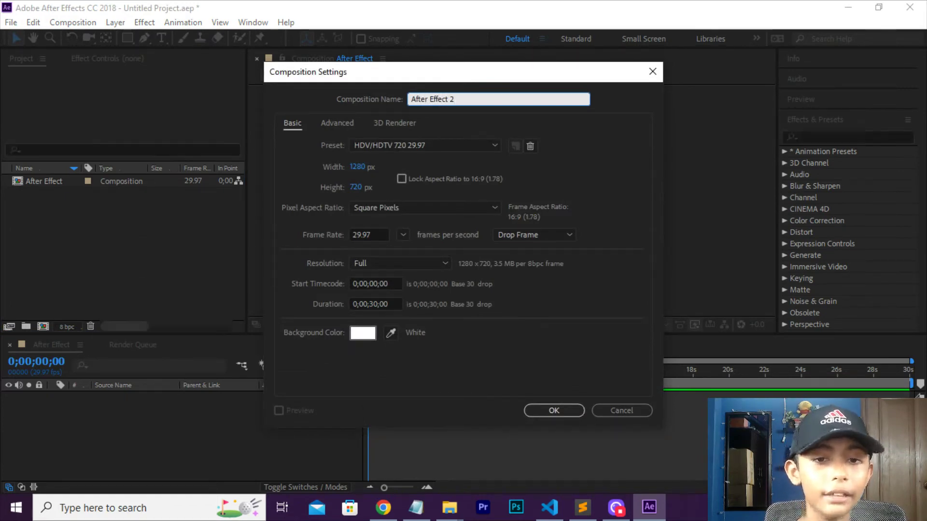
key("Return")
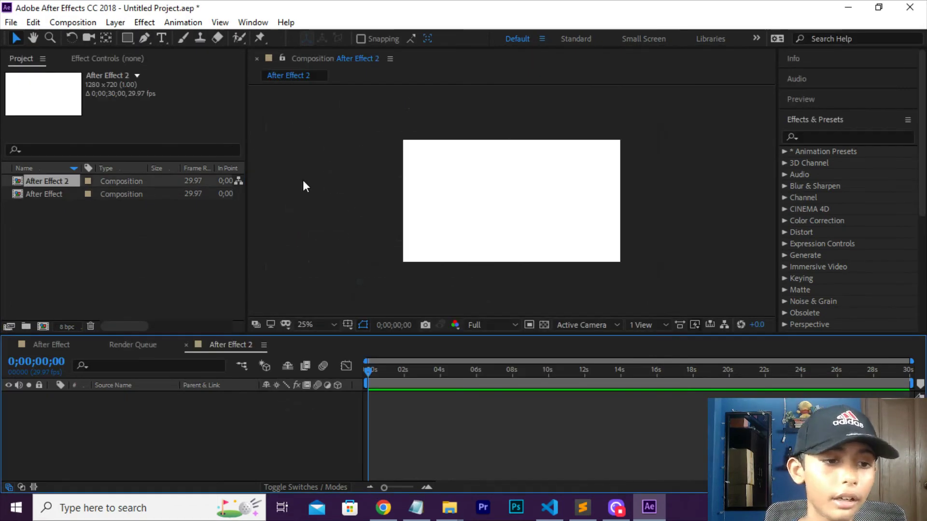
- Create a third composition named 'After Effect 3' and deselect it in the project list
right_click(146, 253)
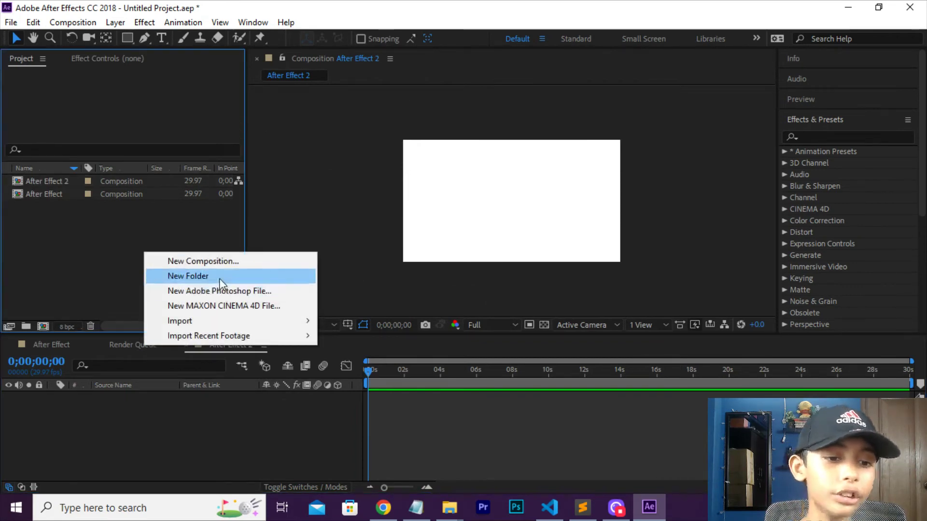
left_click(201, 264)
key("BackSpace")
type("Af")
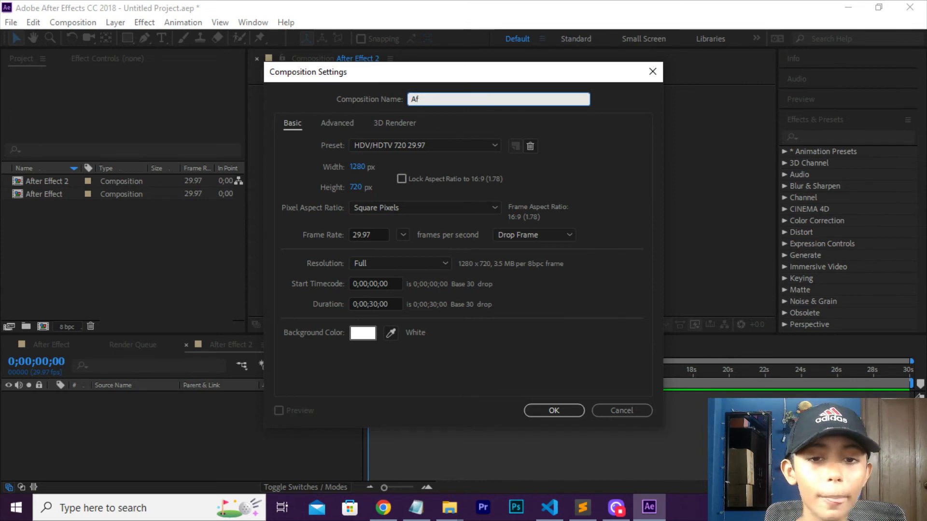
type("ter E")
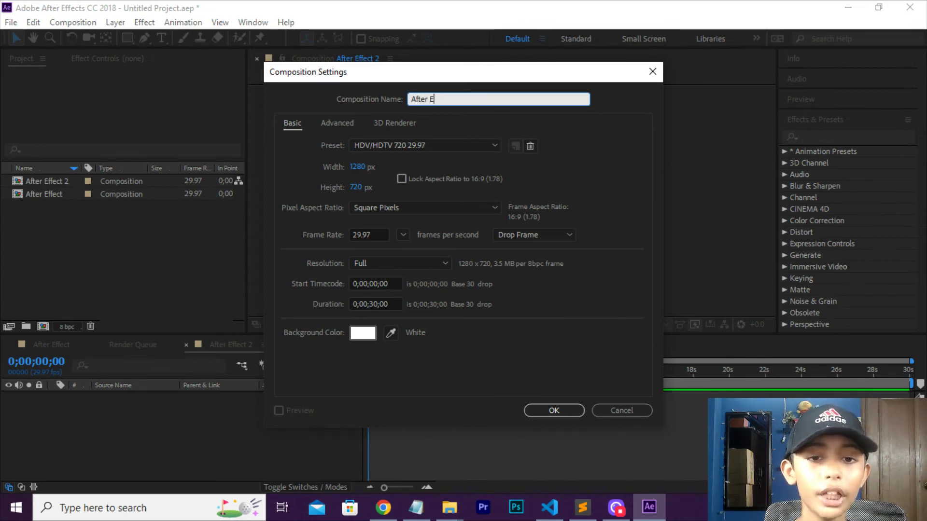
type("ffect 3")
key("Return")
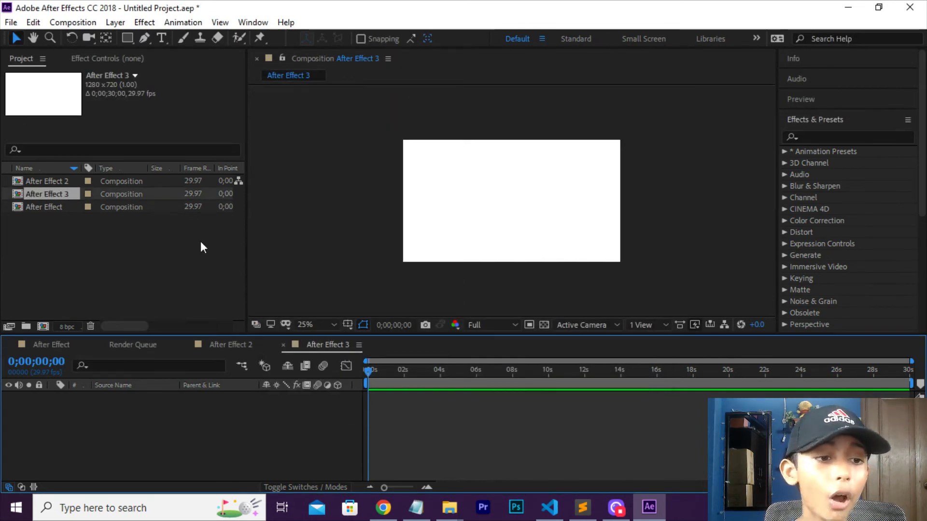
left_click(78, 229)
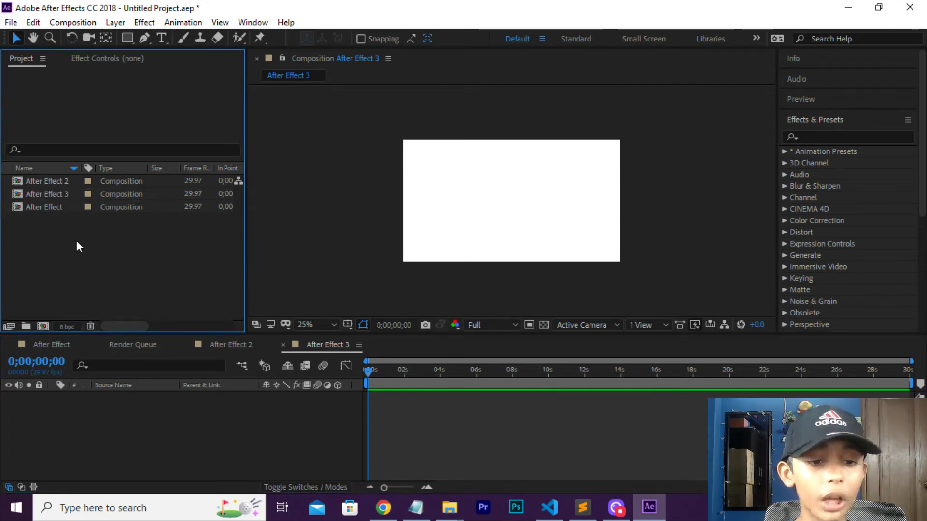
- Create a project folder named 'After Effect' and move the three After Effect compositions into it
left_click(86, 195)
right_click(78, 250)
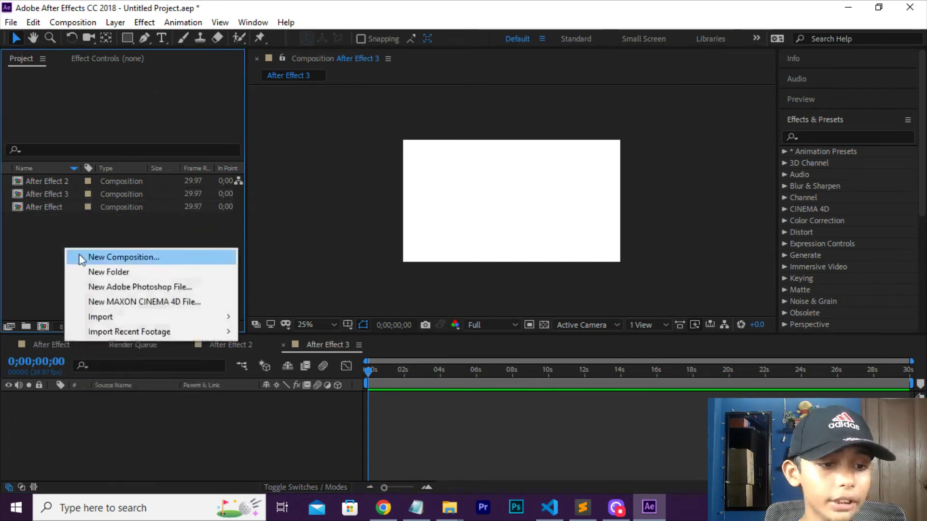
left_click(96, 269)
key("BackSpace")
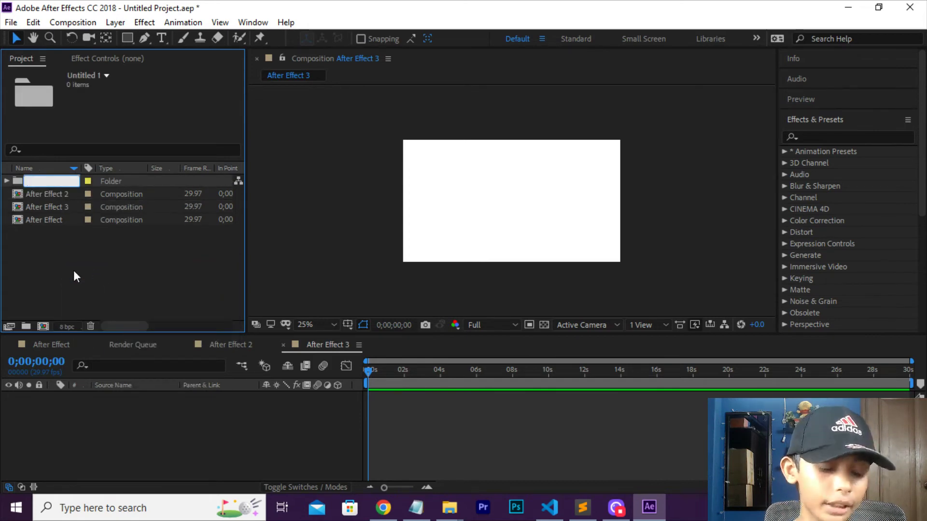
type("A")
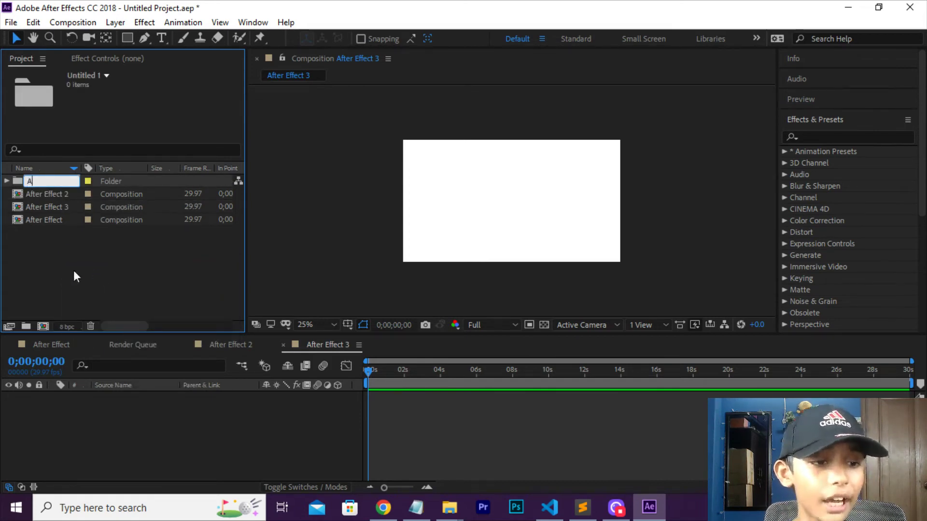
type("fter Eff")
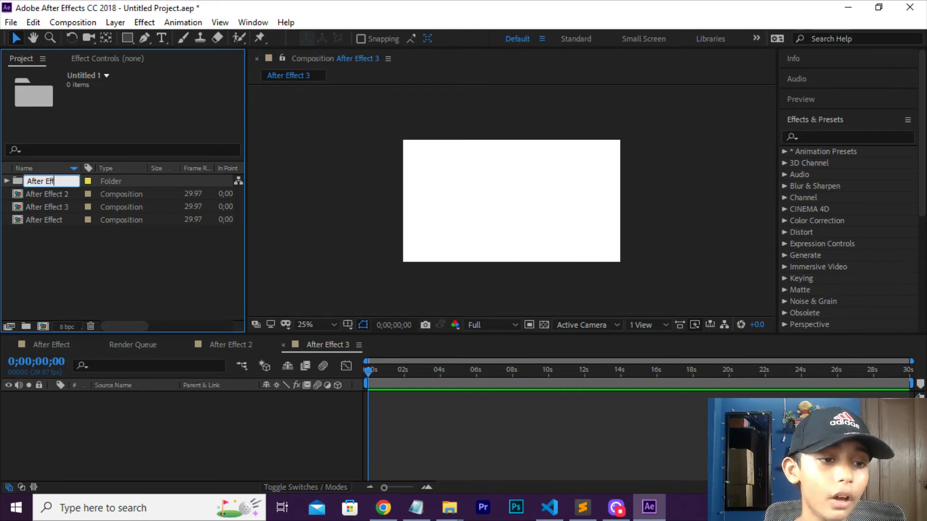
type("ect")
key("Return")
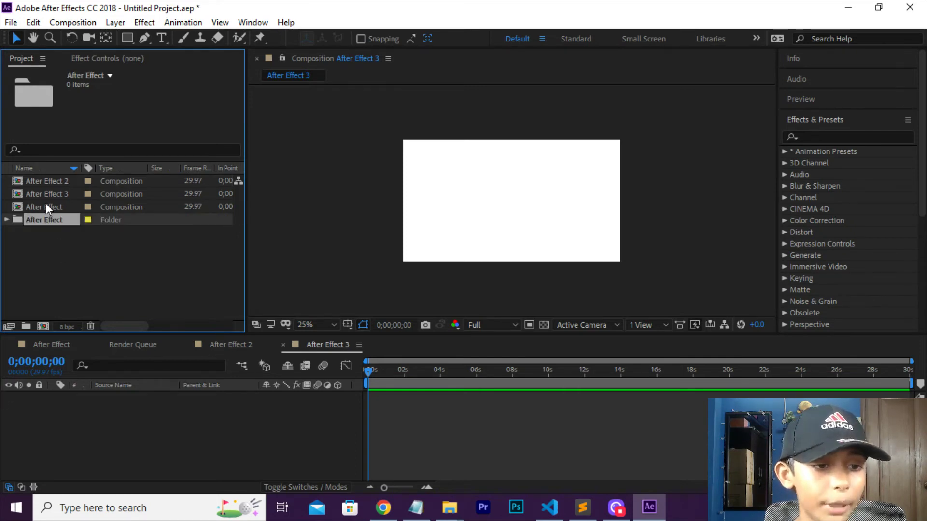
mouse_move(45, 206)
left_mouse_down()
mouse_move(48, 235)
mouse_move(53, 194)
left_mouse_up()
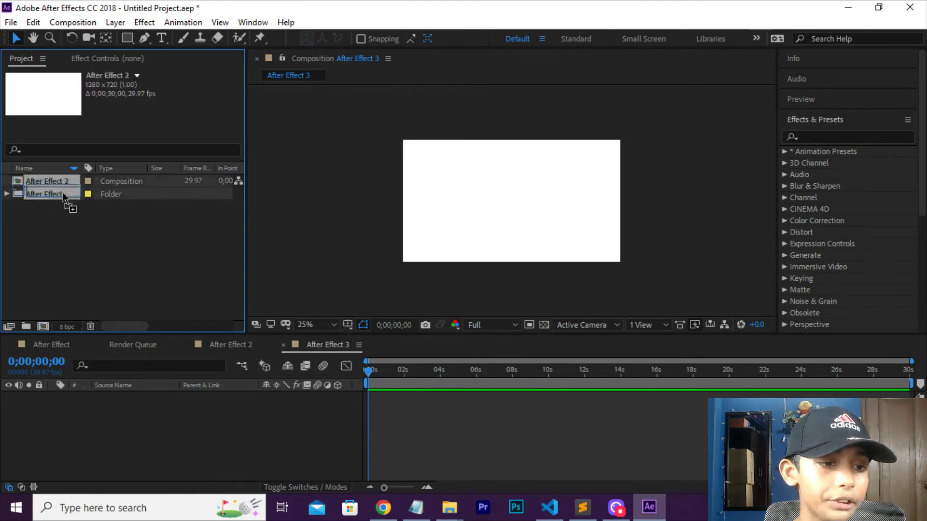
right_click(55, 204)
- Create two new compositions, each named 'Rb'
left_click(97, 216)
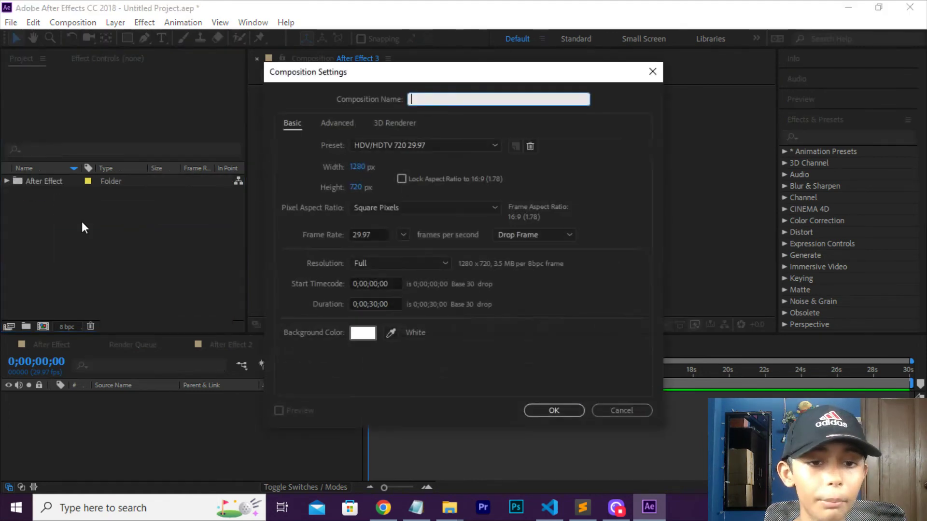
type("Rb")
key("Return")
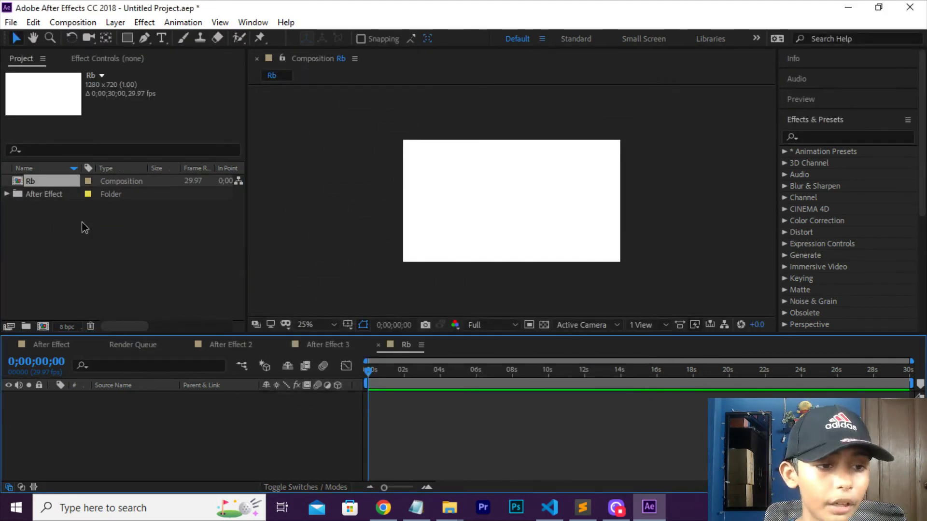
right_click(82, 222)
left_click(151, 231)
type("R")
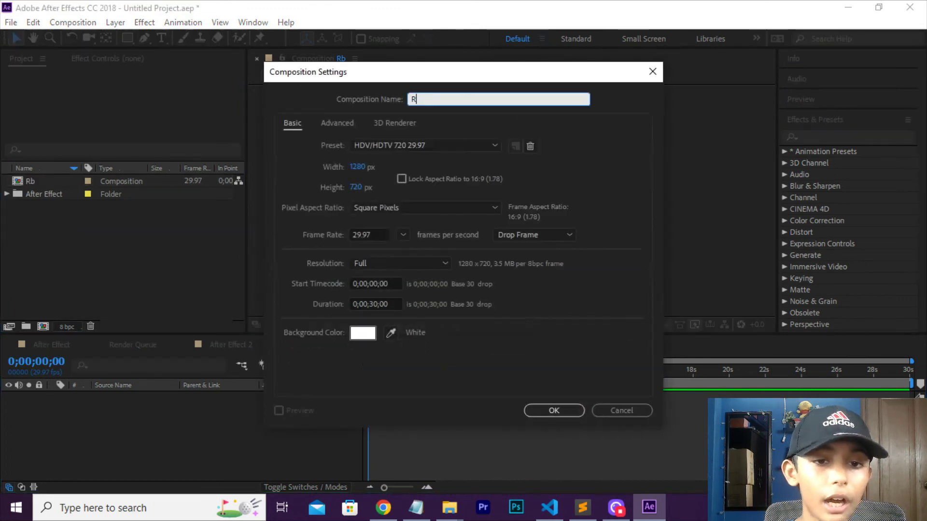
type("b")
key("Return")
- Add a new folder named 'Rb' and move both Rb compositions into it
right_click(119, 230)
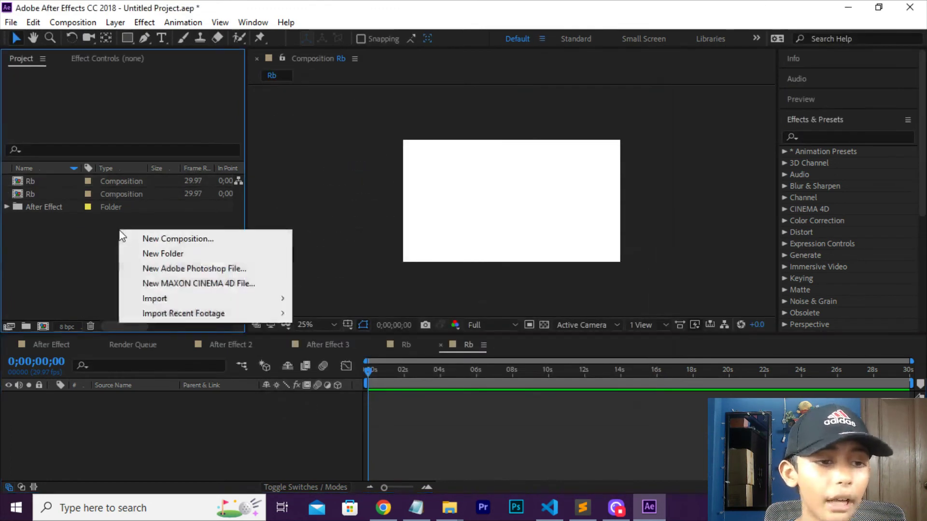
left_click(167, 253)
type("Rb")
key("Return")
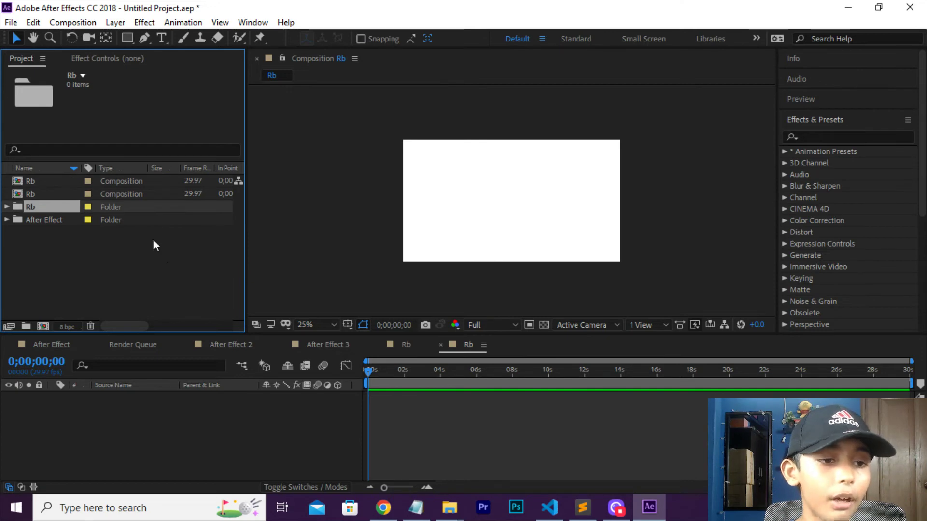
left_click(33, 181)
left_click(34, 193, "ctrl")
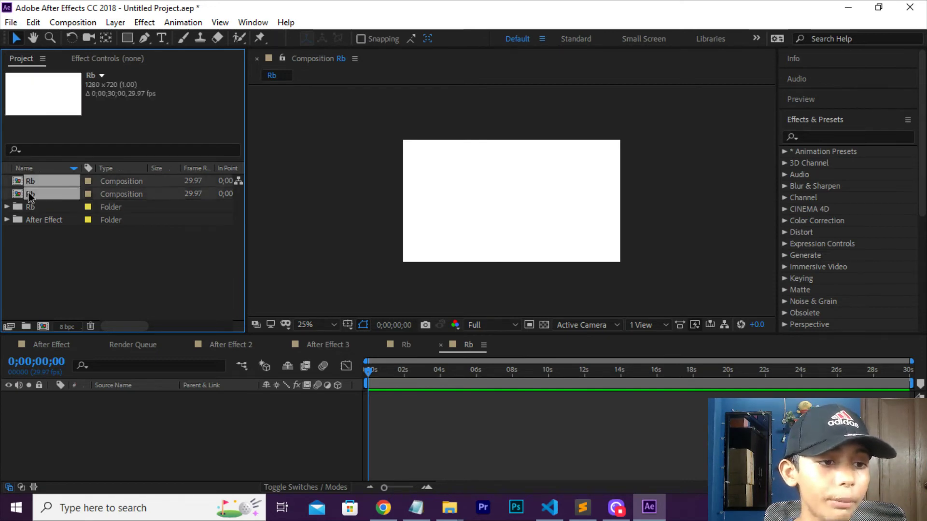
left_click(43, 203, "ctrl")
left_click_drag(43, 202, 48, 199)
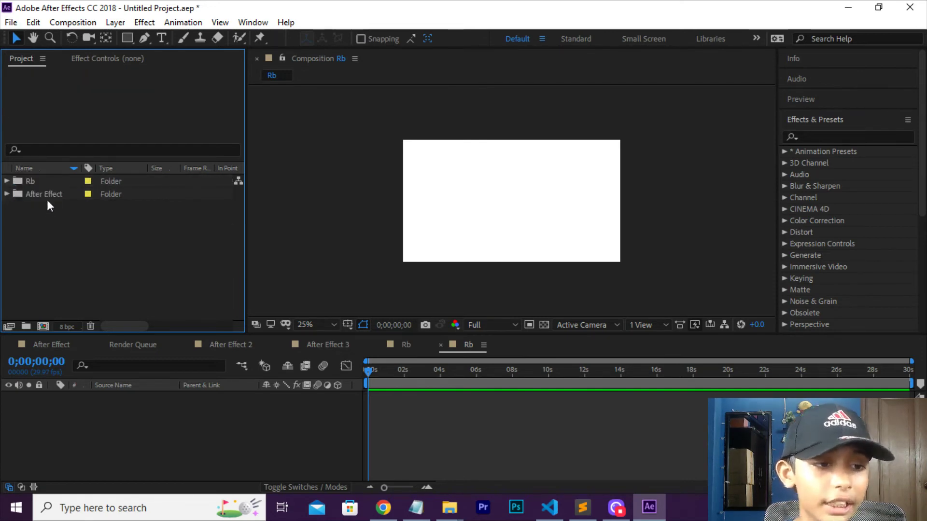
- Expand and collapse the Rb and After Effect folders to check their contents
left_click(6, 181)
left_click(7, 181)
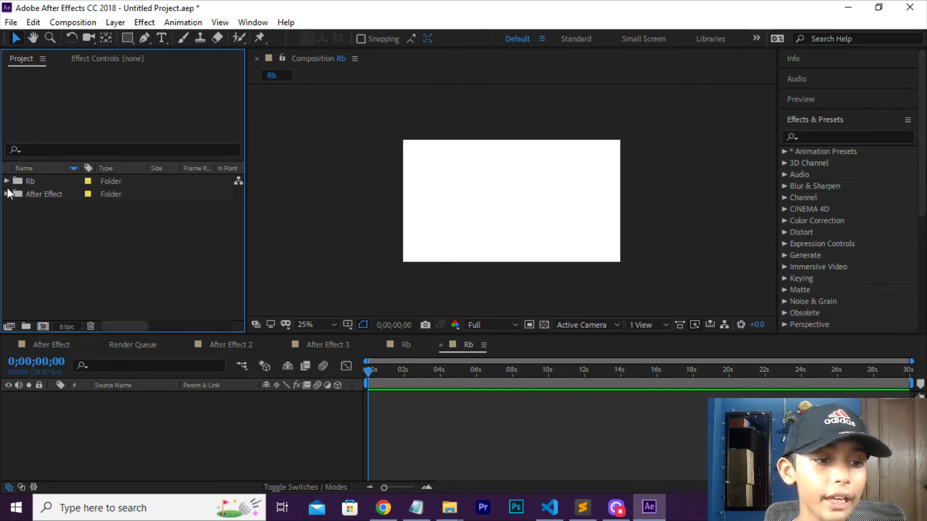
left_click(8, 194)
left_click(8, 195)
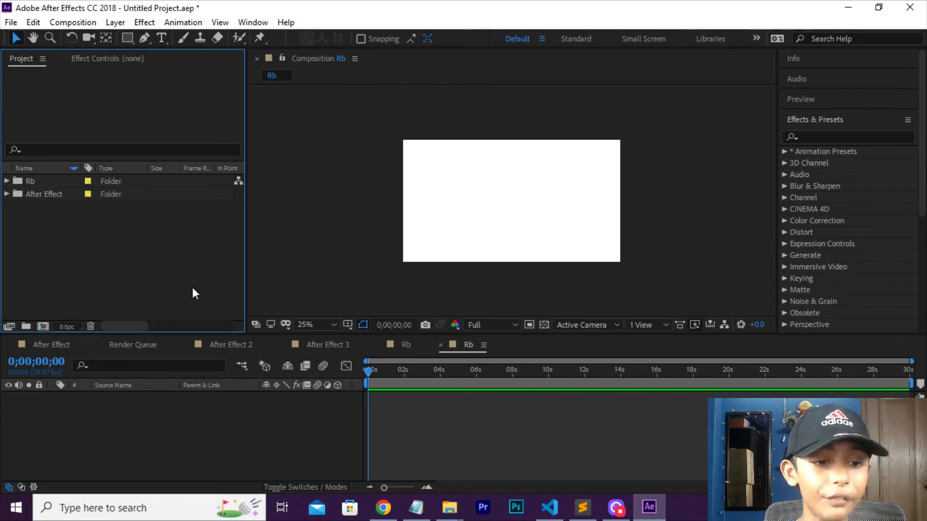
right_click(192, 288)
left_click(180, 267)
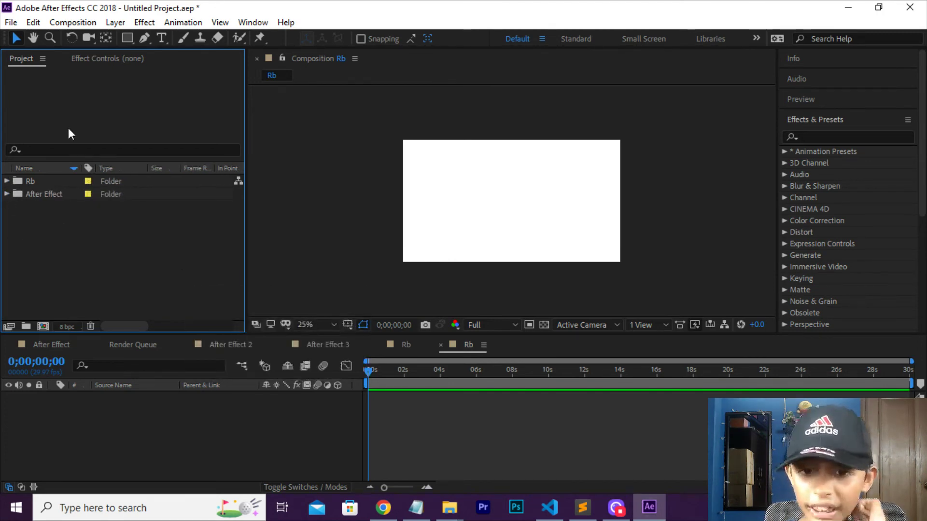
right_click(184, 283)
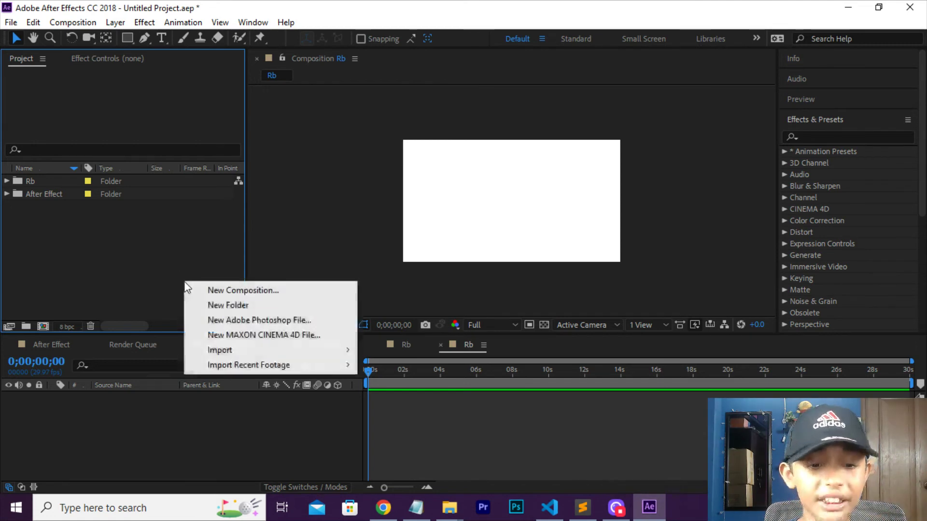
right_click(167, 253)
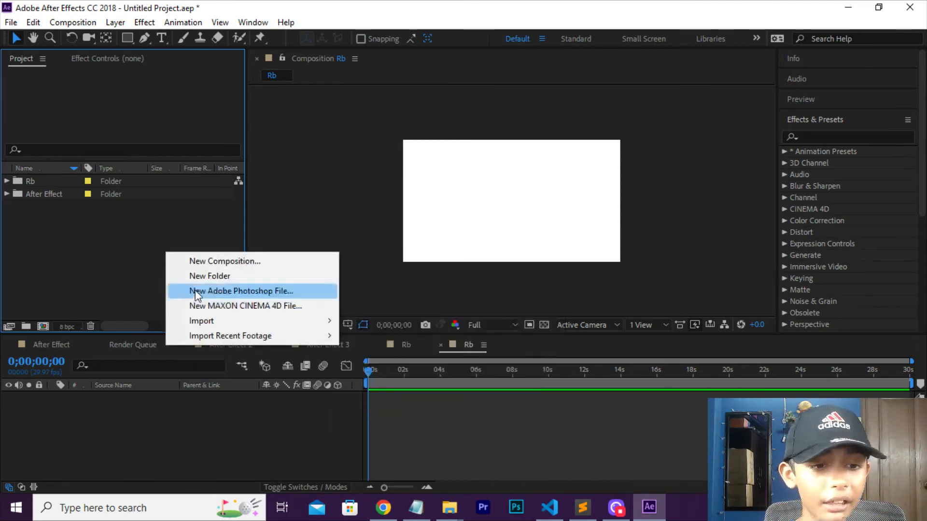
left_click(196, 261)
left_click(360, 332)
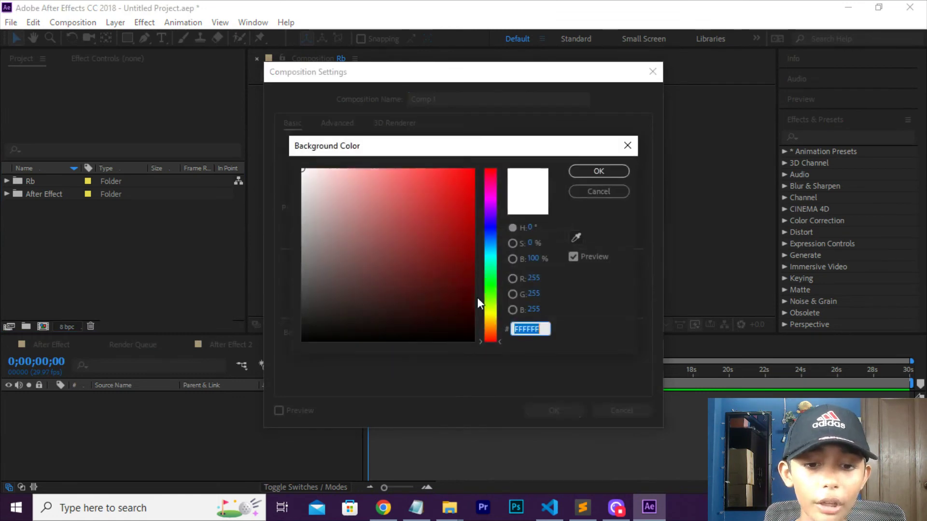
type("ff0000")
key("Return")
key("Return")
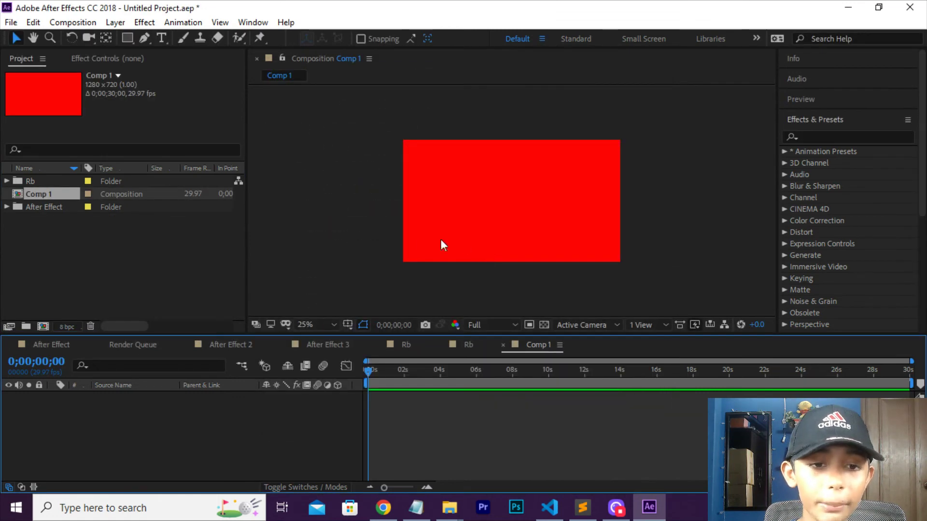
right_click(33, 190)
left_click(45, 216)
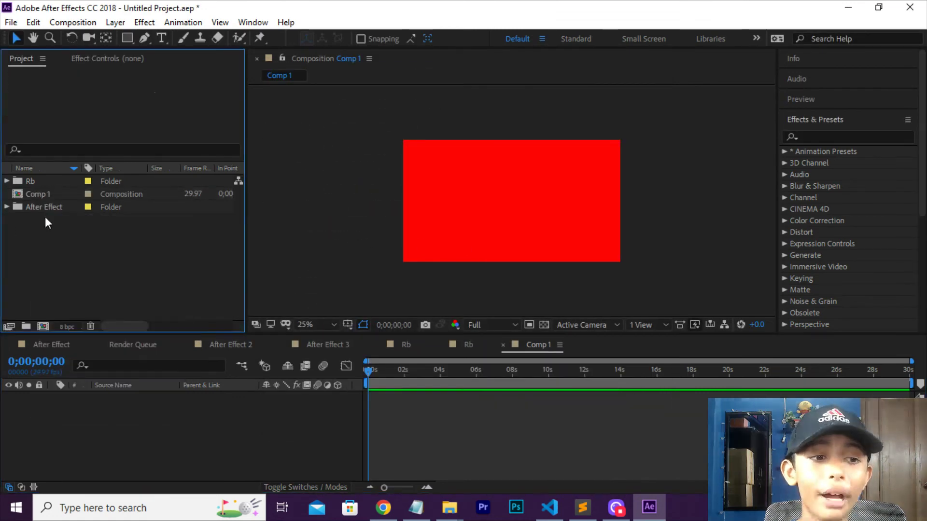
right_click(45, 216)
left_click(83, 225)
key("Return")
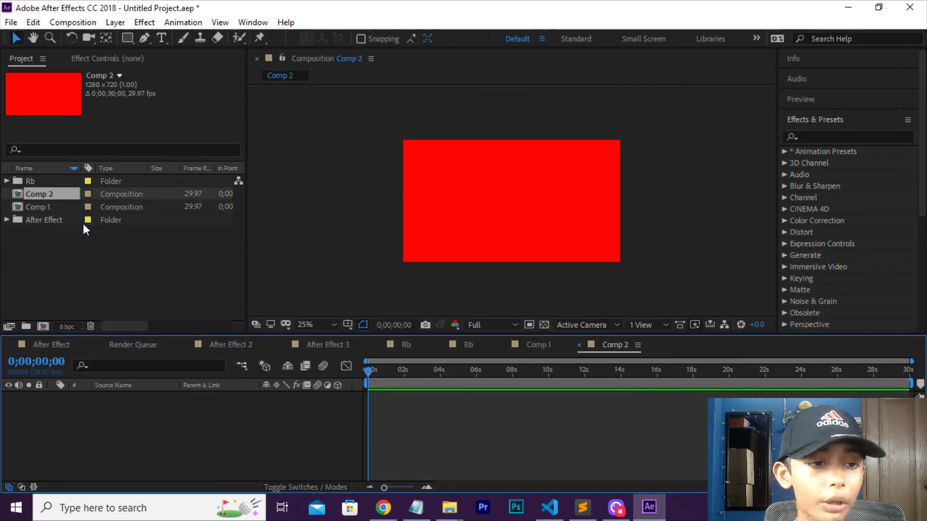
key("Delete")
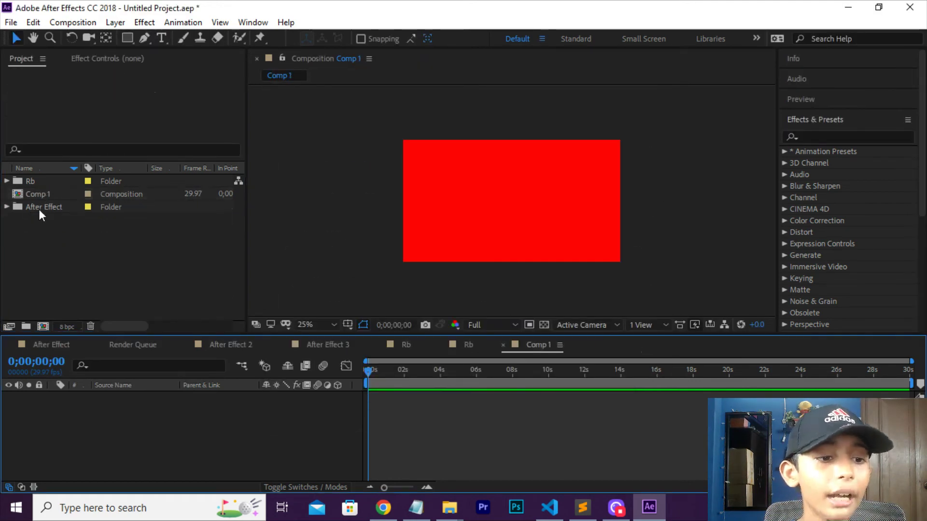
left_click(53, 191)
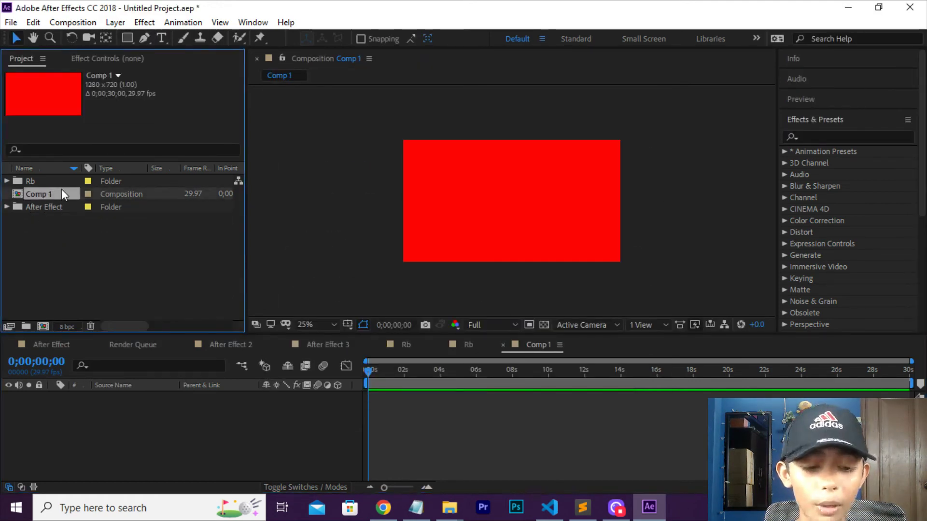
key("Delete")
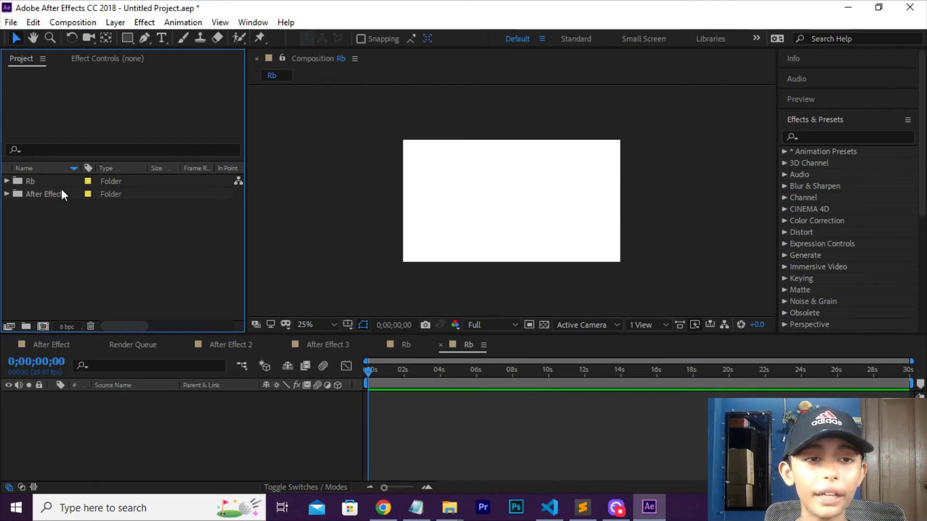
- Open Composition Settings for a new 1280x720 Comp 1 with a red background
left_click(72, 23)
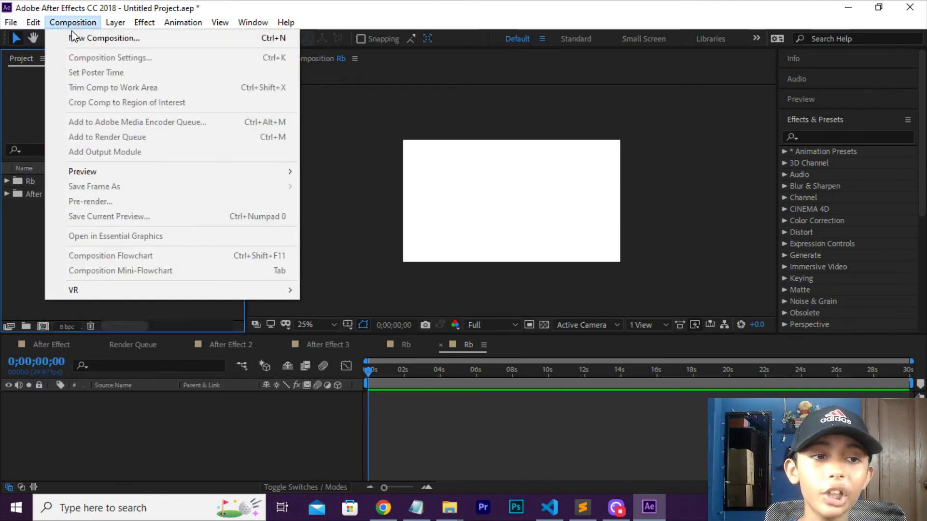
left_click(80, 38)
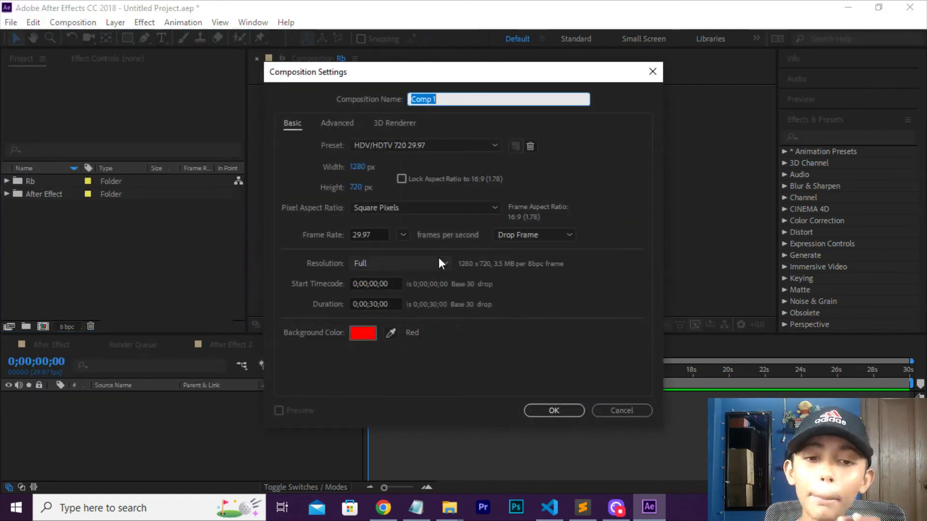